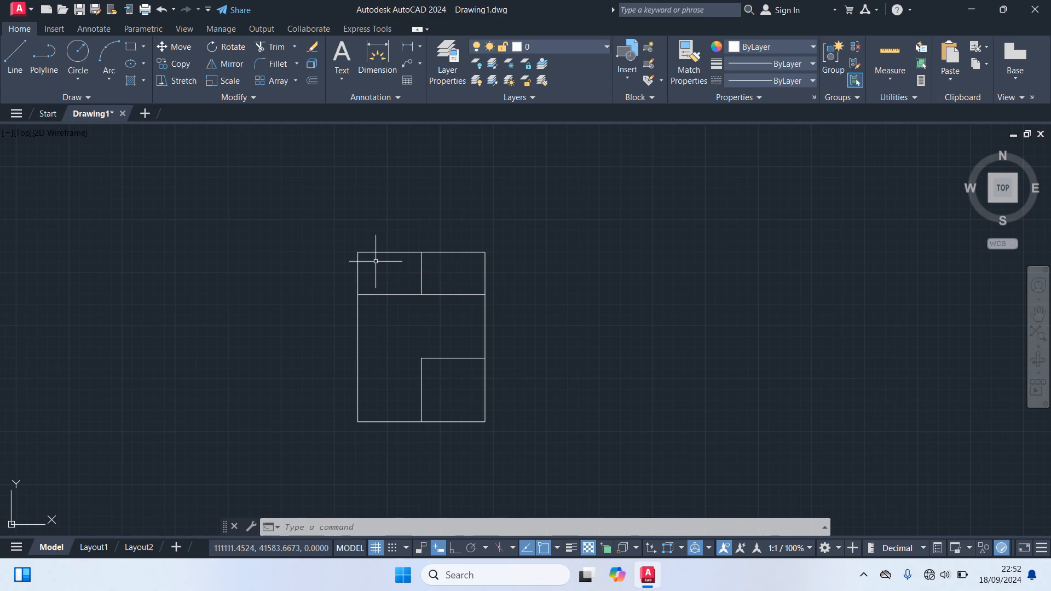
Dimension the full width of the floor plan's top edge, placing the dimension line just above it.
scroll(325, 258, up, 2)
scroll(325, 259, down, 2)
middle_drag(324, 259, 359, 237)
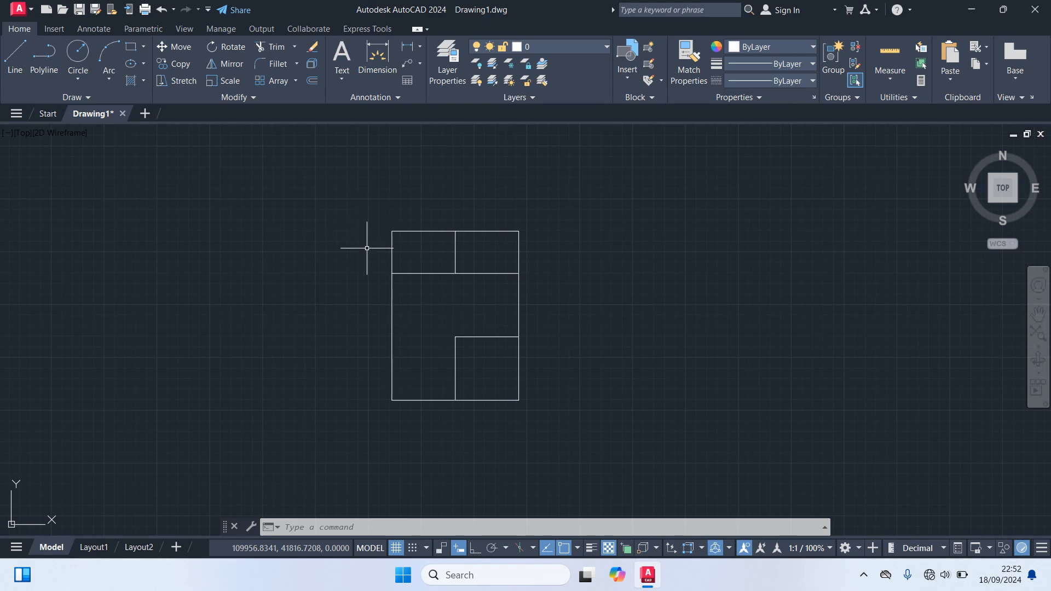
scroll(402, 236, up, 2)
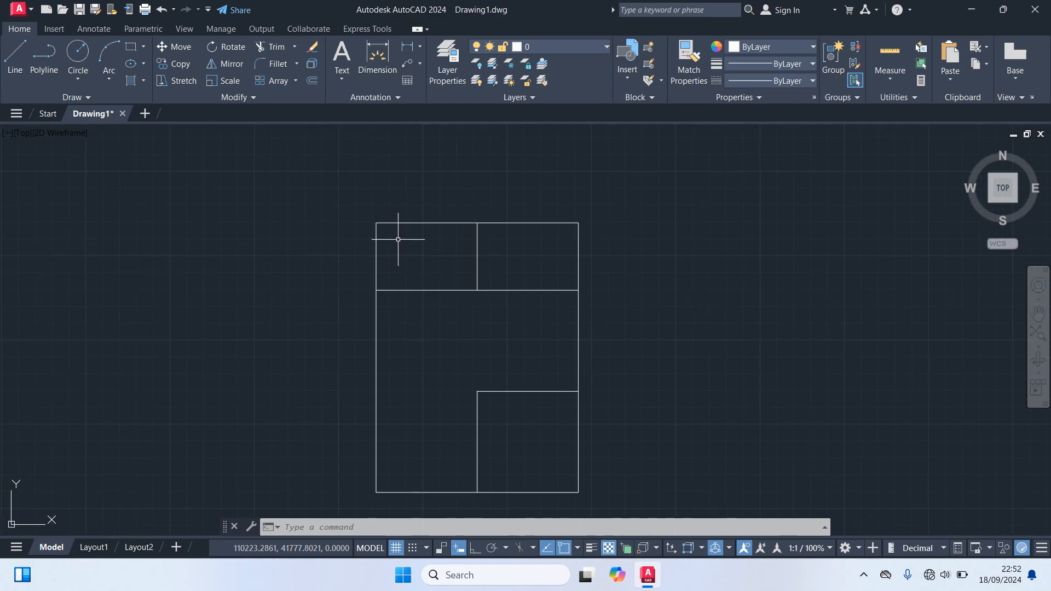
middle_drag(406, 263, 394, 230)
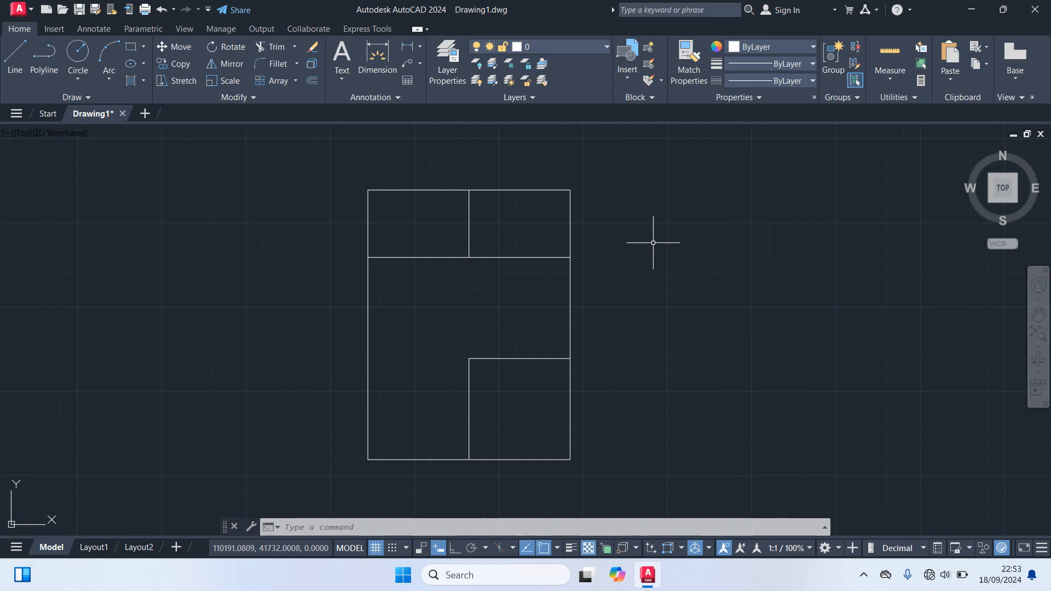
text(DIM)
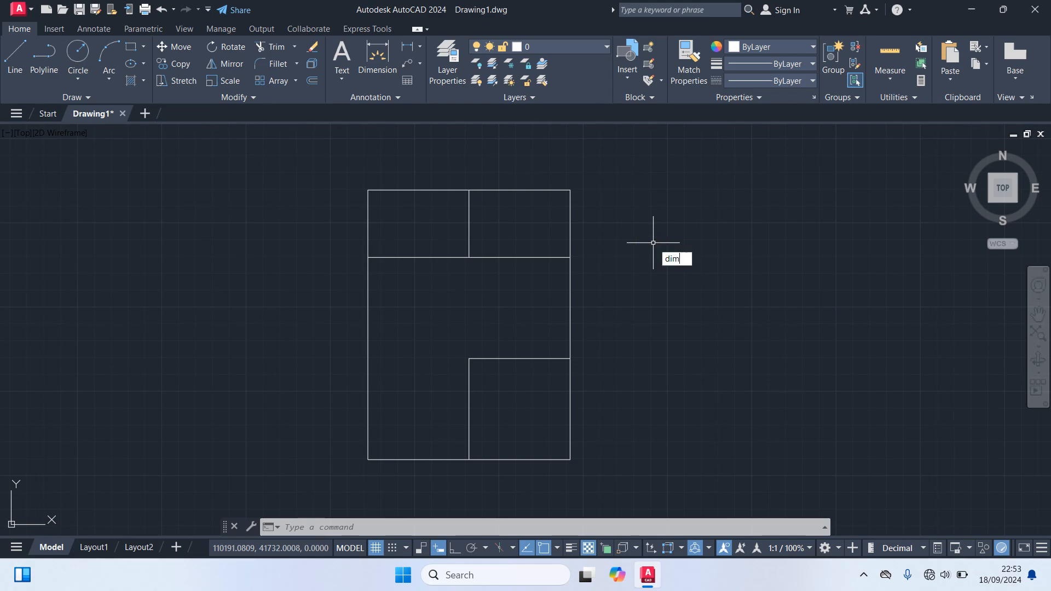
key(Return)
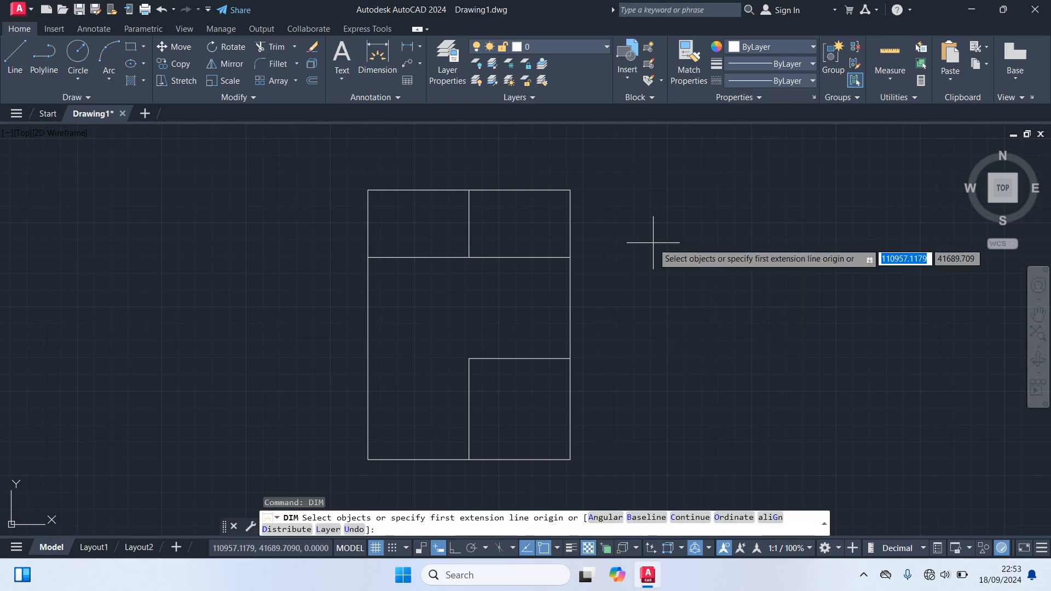
key(Return)
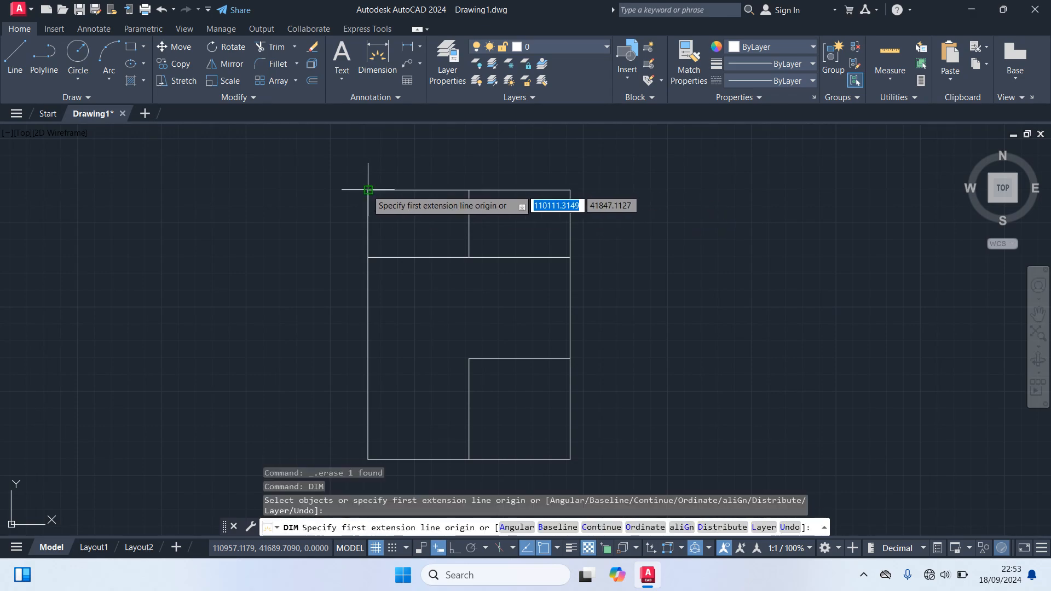
click(368, 190)
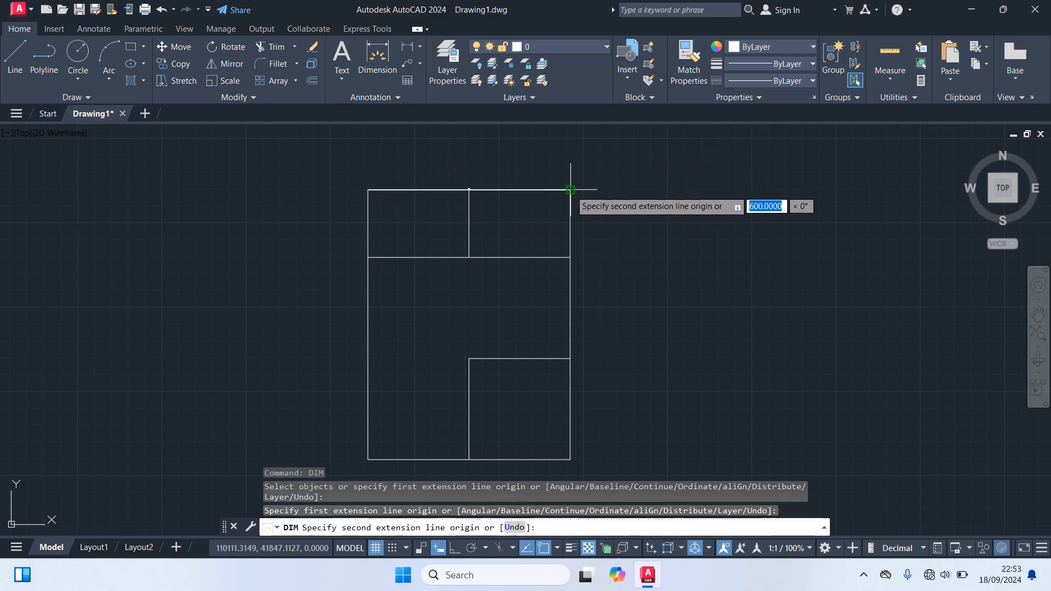
click(570, 190)
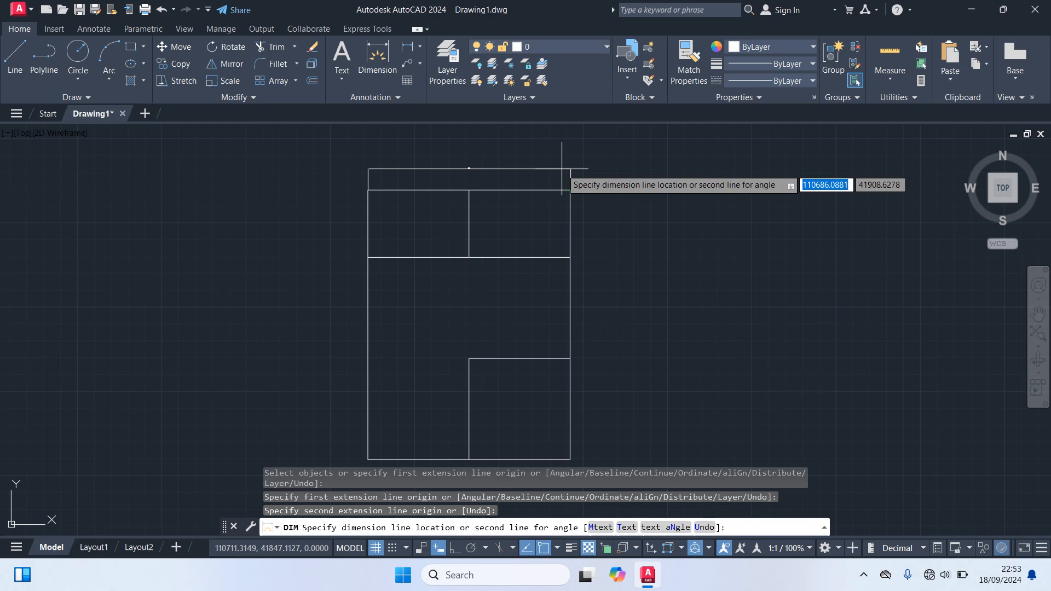
click(561, 167)
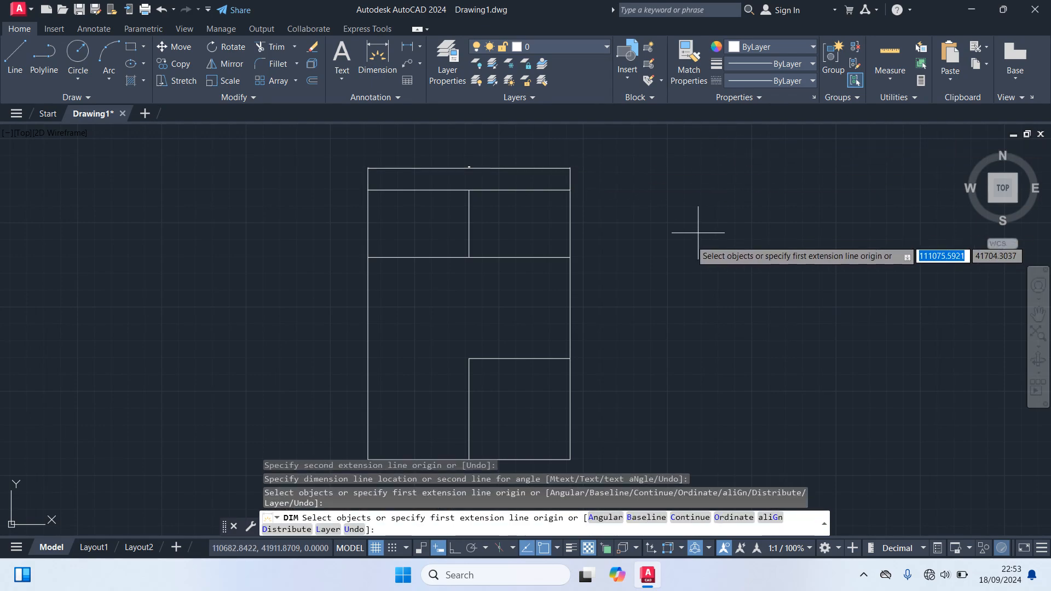
right_click(631, 233)
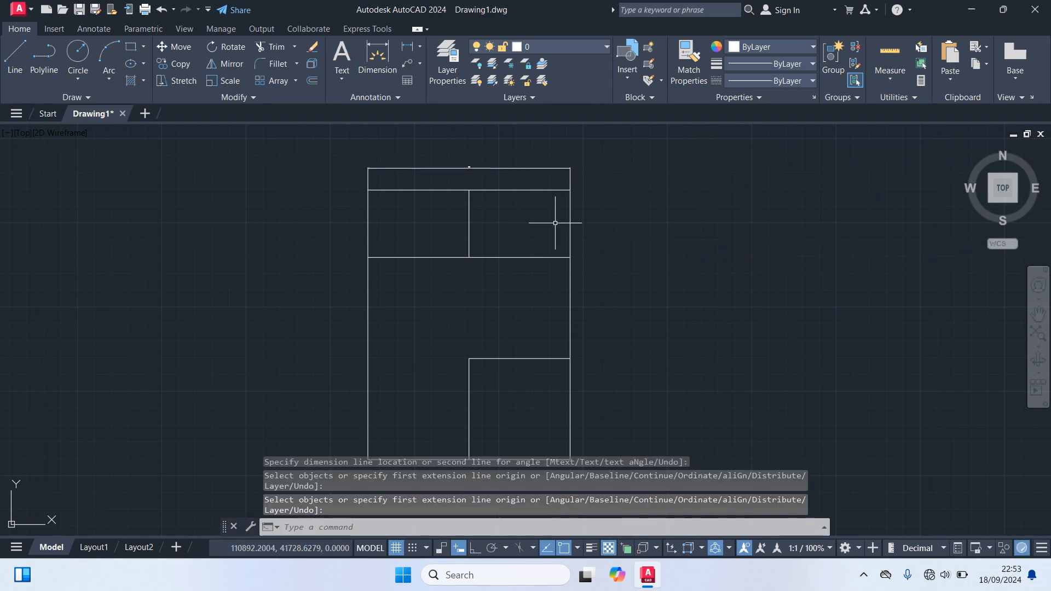
Examine the text size of the dimension above the floor plan's top edge.
scroll(486, 166, up, 2)
middle_drag(486, 165, 593, 246)
scroll(580, 252, up, 2)
scroll(579, 252, up, 10)
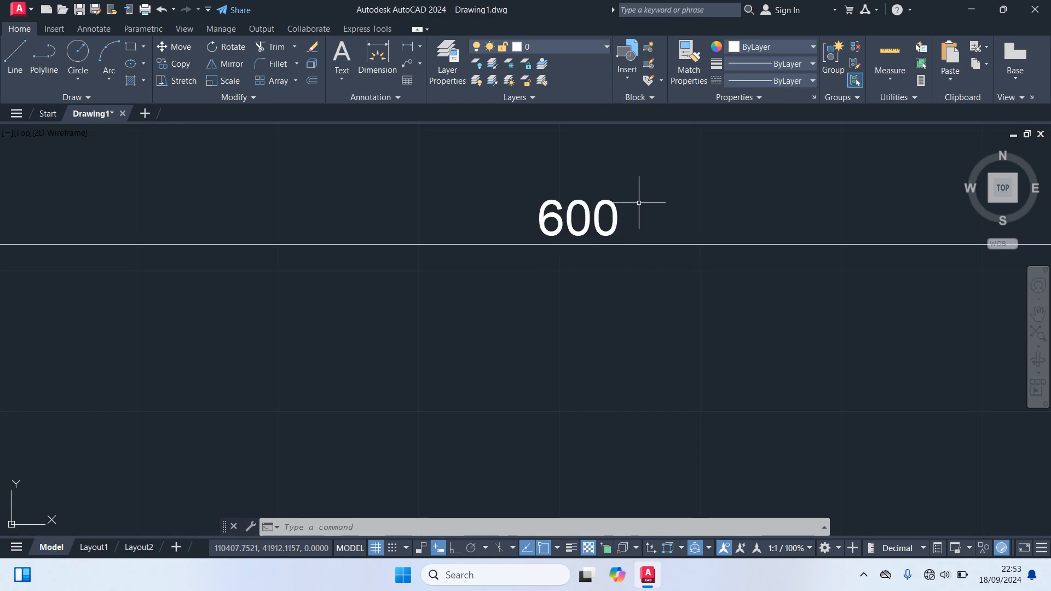
scroll(642, 208, down, 2)
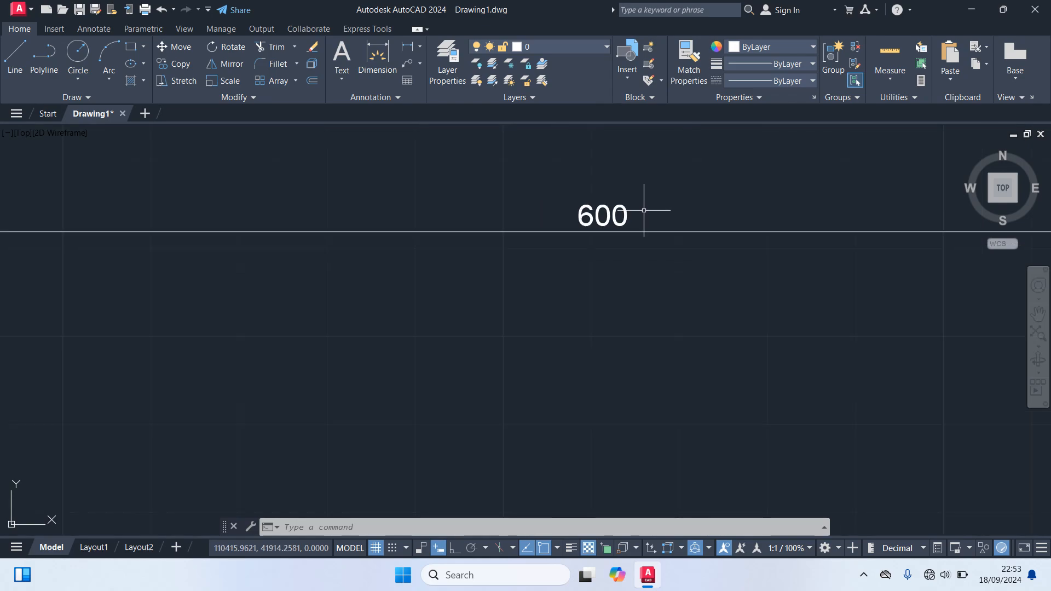
scroll(637, 201, up, 4)
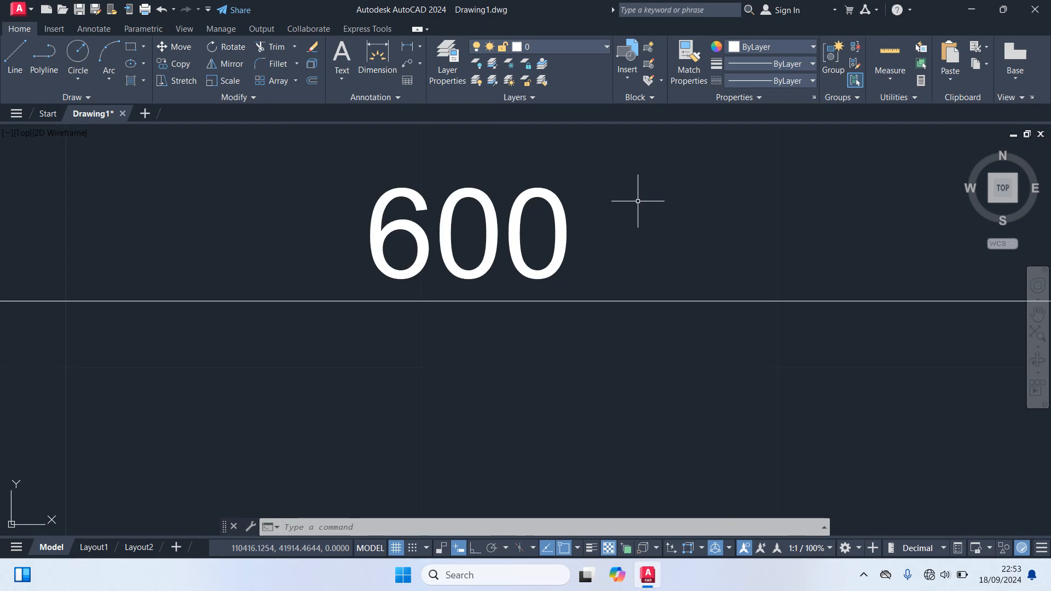
scroll(638, 201, down, 3)
scroll(638, 200, down, 4)
scroll(547, 237, down, 1)
Examine the dimension's arrowhead and the extension line's offset at the floor plan's upper-left corner.
middle_drag(521, 245, 640, 258)
scroll(537, 214, up, 3)
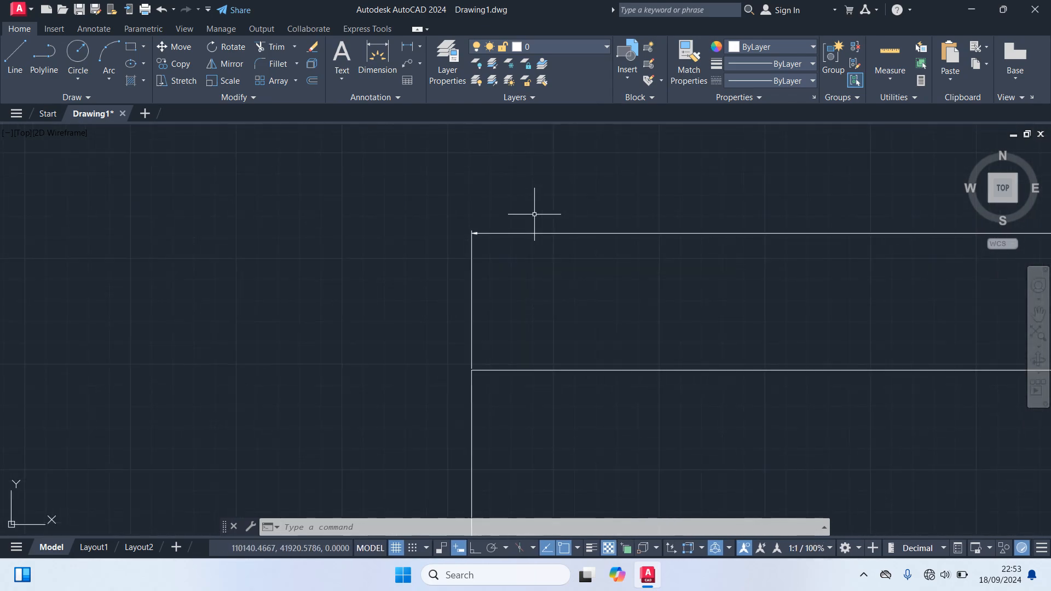
scroll(495, 232, up, 3)
scroll(481, 220, up, 2)
scroll(351, 223, up, 5)
scroll(500, 376, down, 6)
middle_drag(500, 375, 469, 237)
scroll(446, 366, up, 3)
scroll(493, 340, up, 2)
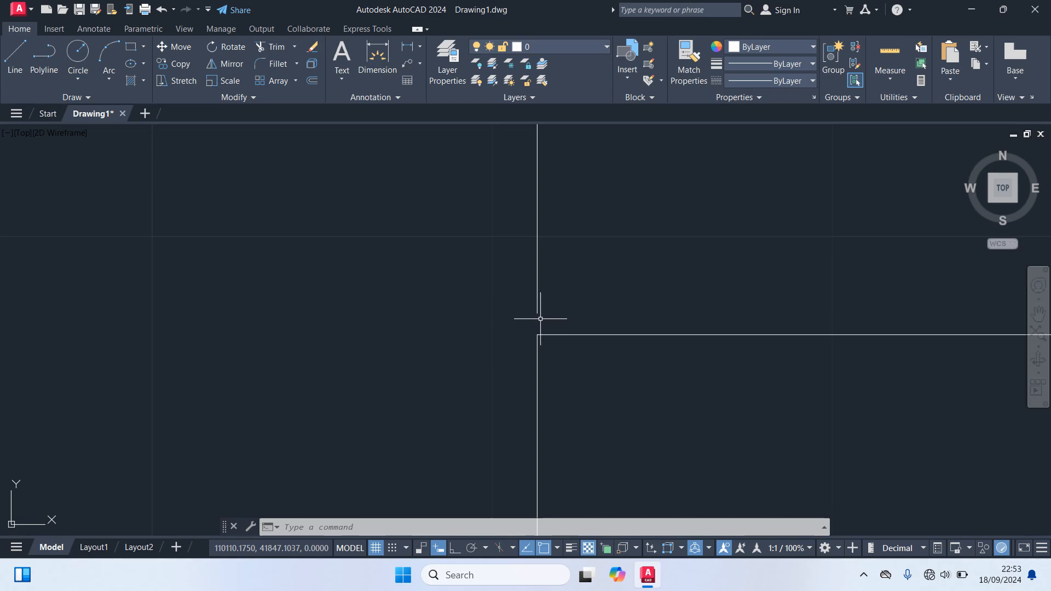
scroll(543, 321, down, 5)
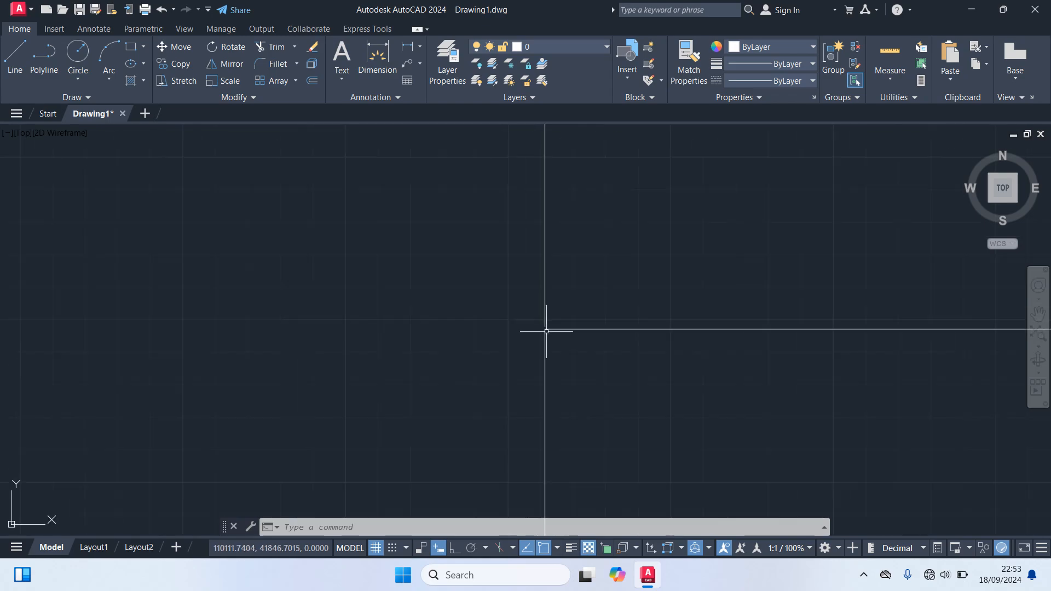
scroll(639, 320, down, 2)
middle_drag(639, 320, 361, 267)
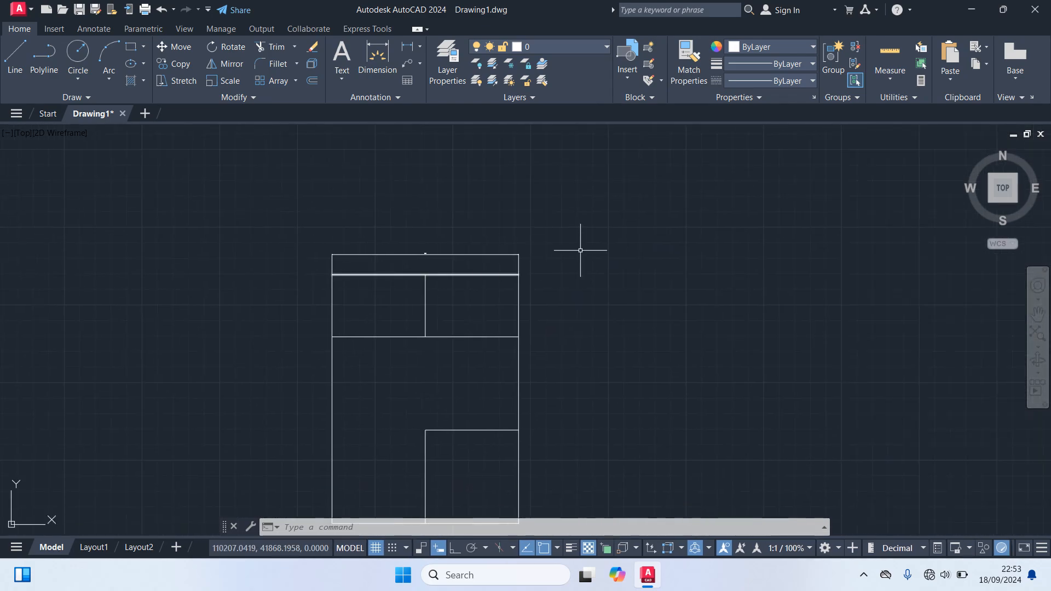
Add the multiline text DENAH RUMAH below the floor plan's bottom edge.
scroll(703, 324, up, 2)
middle_drag(579, 338, 700, 326)
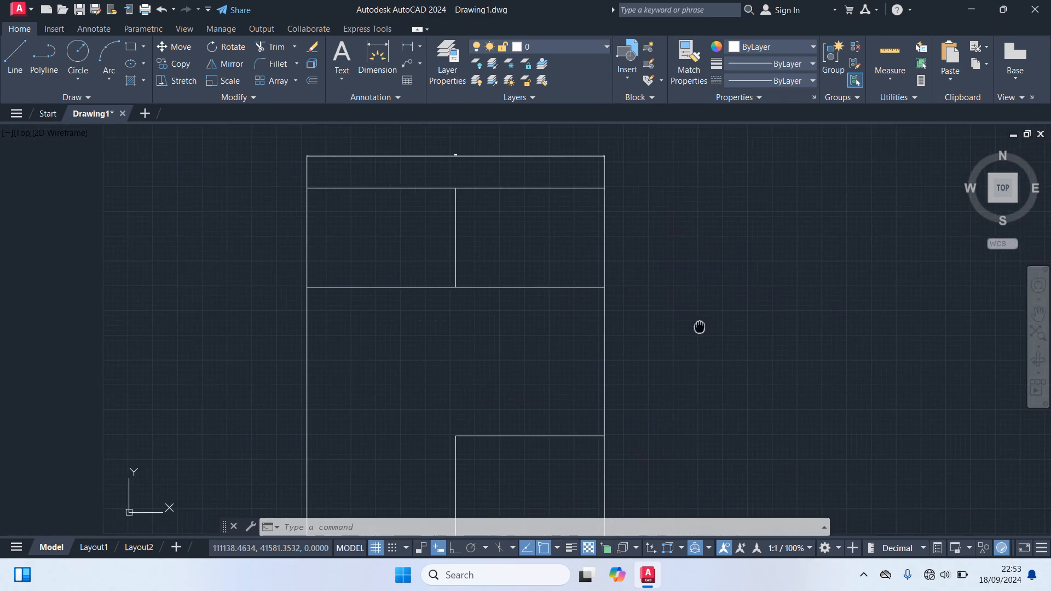
mouse_move(518, 327)
middle_down()
mouse_move(541, 188)
mouse_move(502, 261)
mouse_move(493, 323)
middle_up()
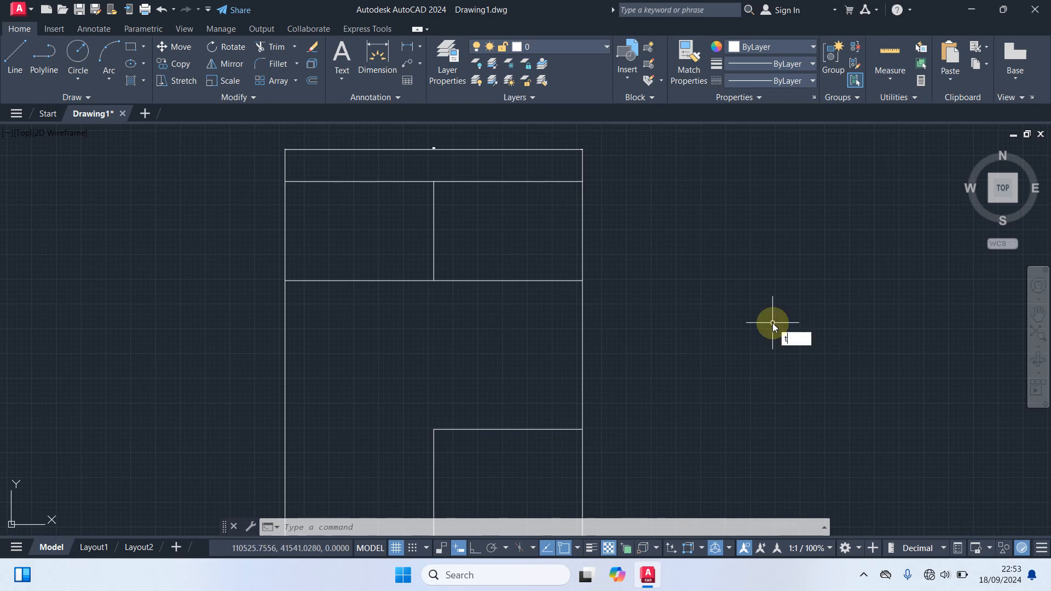
text(t)
key(Return)
mouse_move(693, 319)
middle_down()
mouse_move(648, 136)
mouse_move(634, 20)
middle_up()
middle_drag(326, 336, 487, 387)
scroll(476, 359, up, 2)
click(473, 348)
click(669, 397)
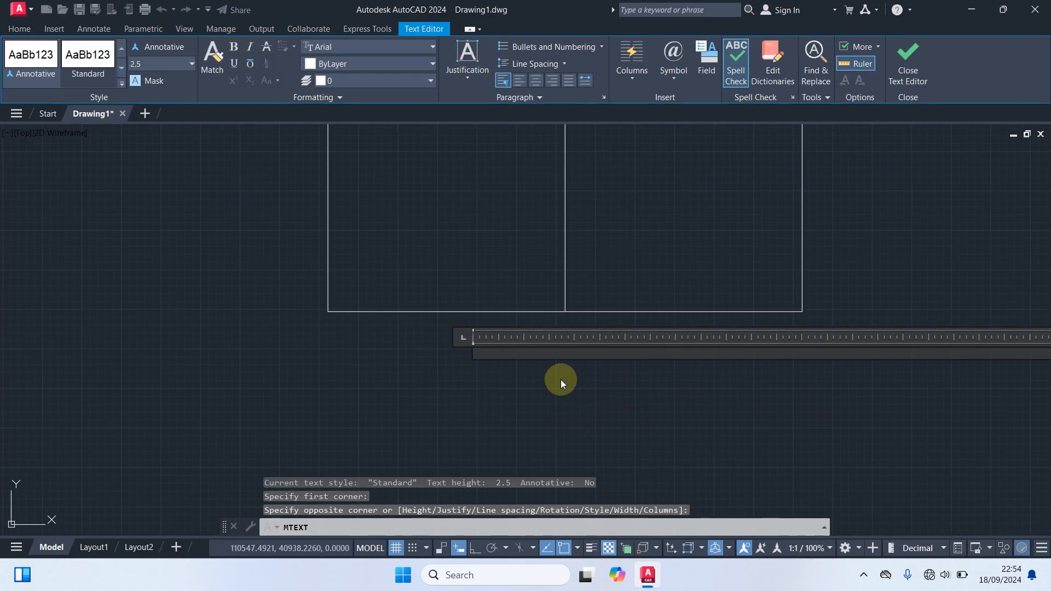
text(DENAH RUMAH)
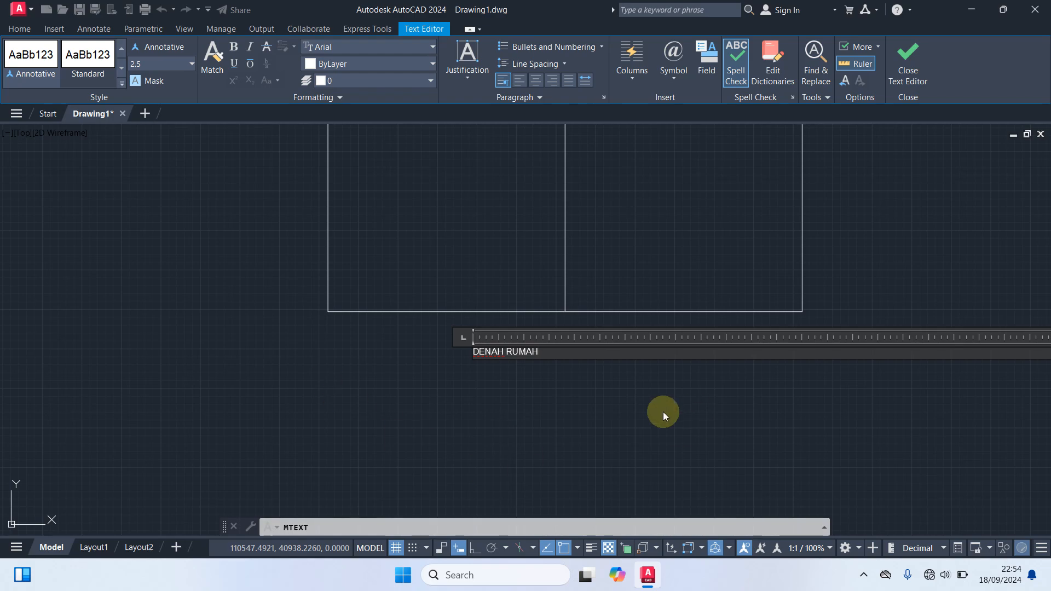
click(521, 401)
Compare the size of the DENAH RUMAH text with the floor plan above it.
scroll(499, 406, up, 3)
scroll(493, 296, up, 5)
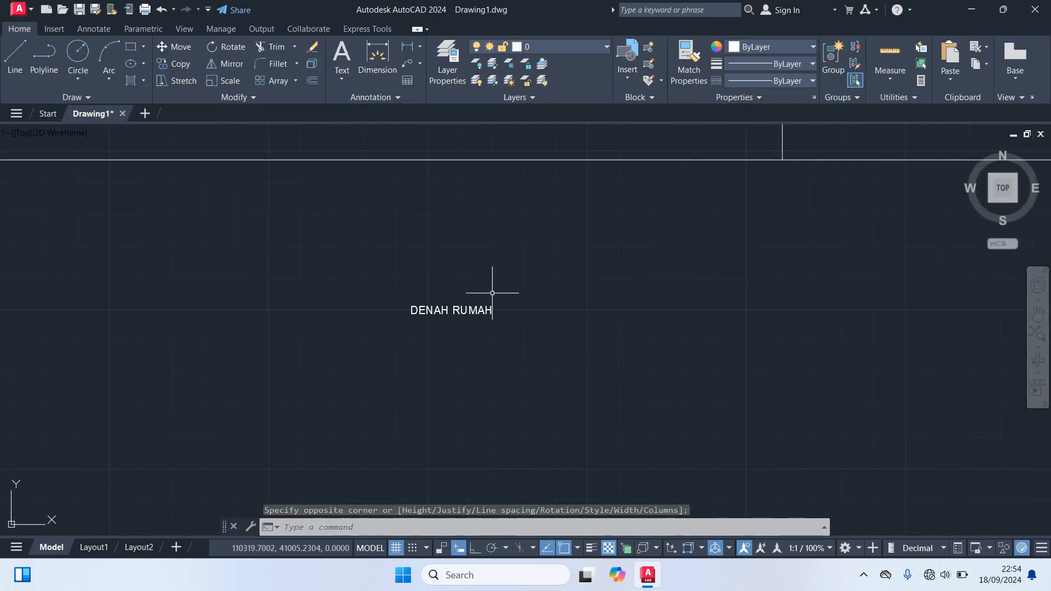
scroll(493, 306, down, 10)
scroll(497, 347, down, 2)
scroll(500, 347, up, 3)
scroll(434, 318, up, 6)
scroll(433, 322, up, 4)
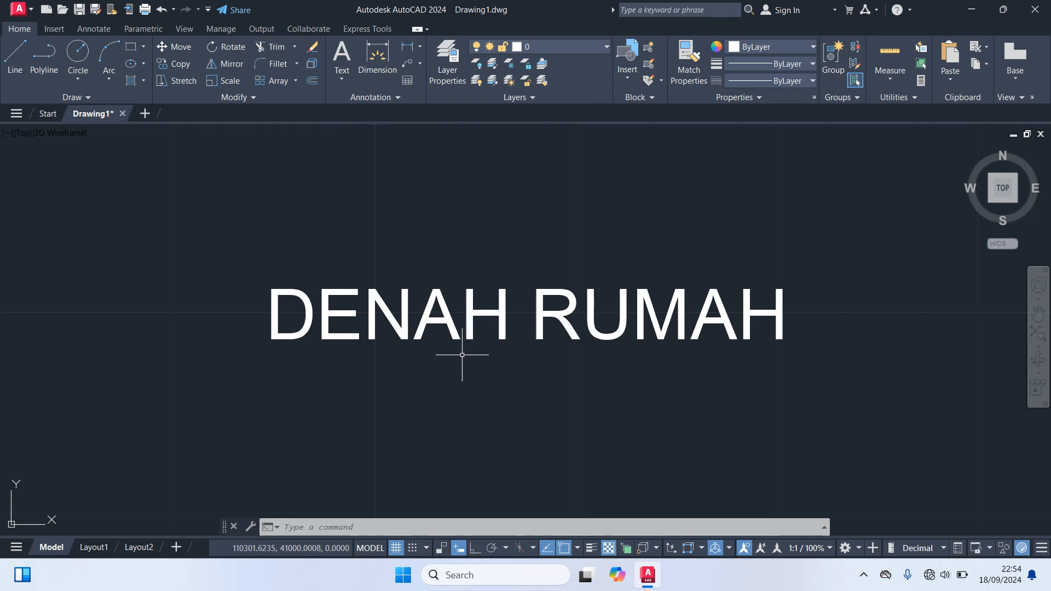
scroll(462, 355, down, 4)
scroll(461, 364, down, 4)
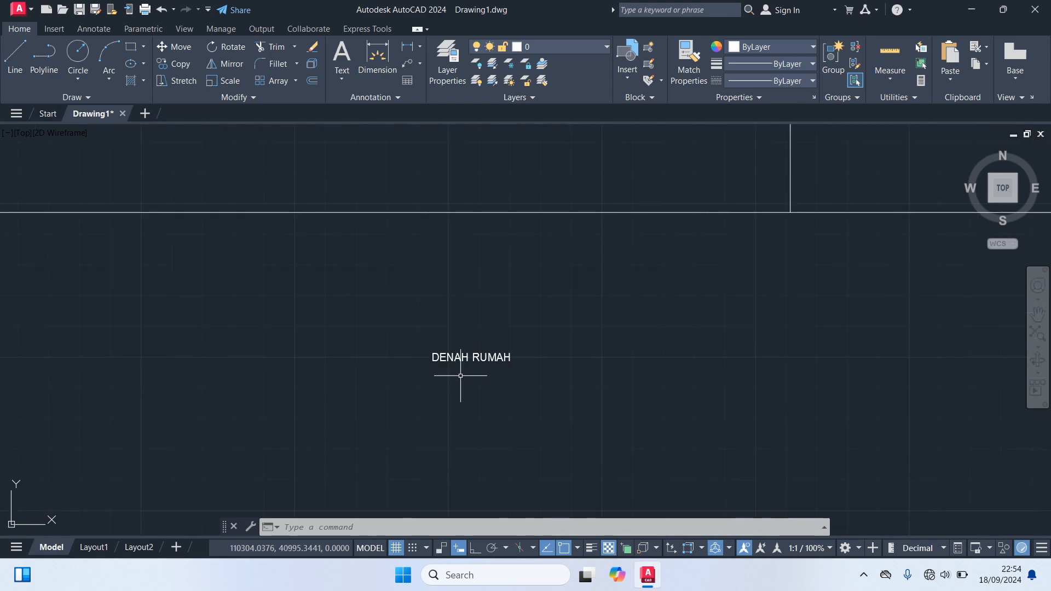
scroll(461, 376, down, 4)
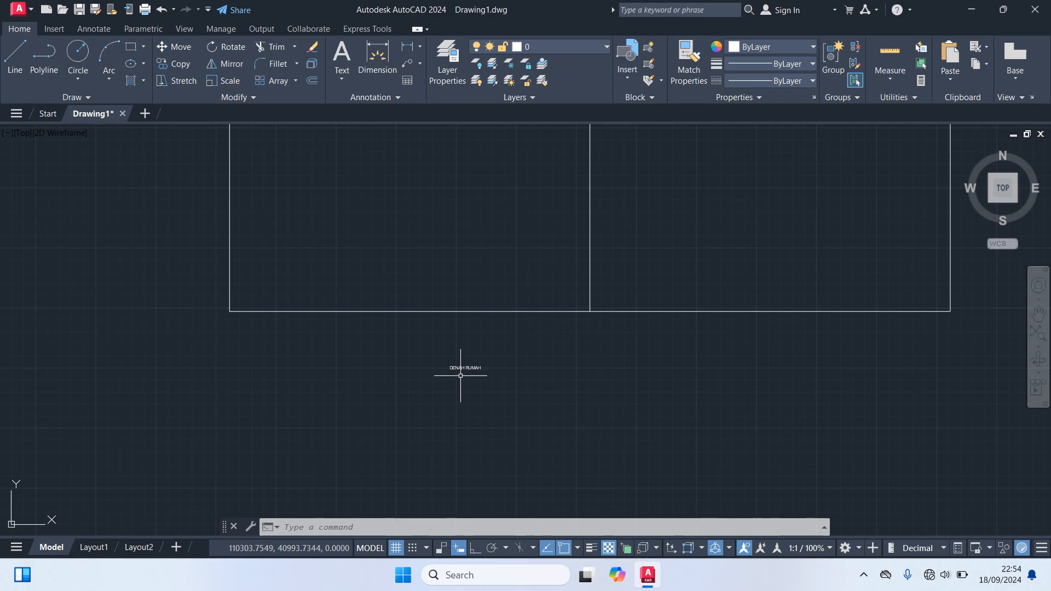
scroll(460, 376, up, 4)
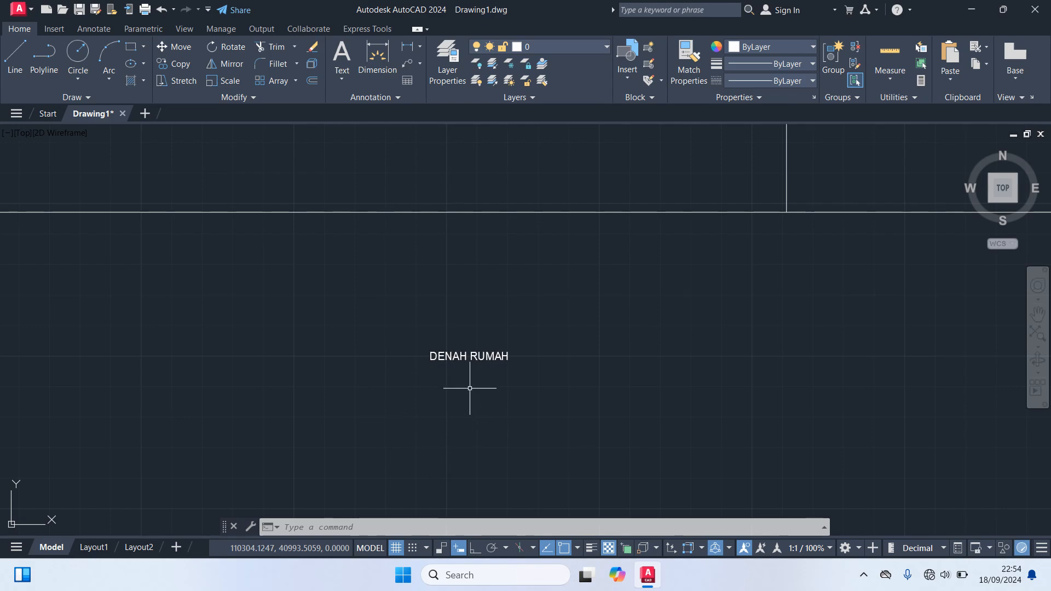
scroll(428, 389, down, 4)
scroll(430, 376, up, 4)
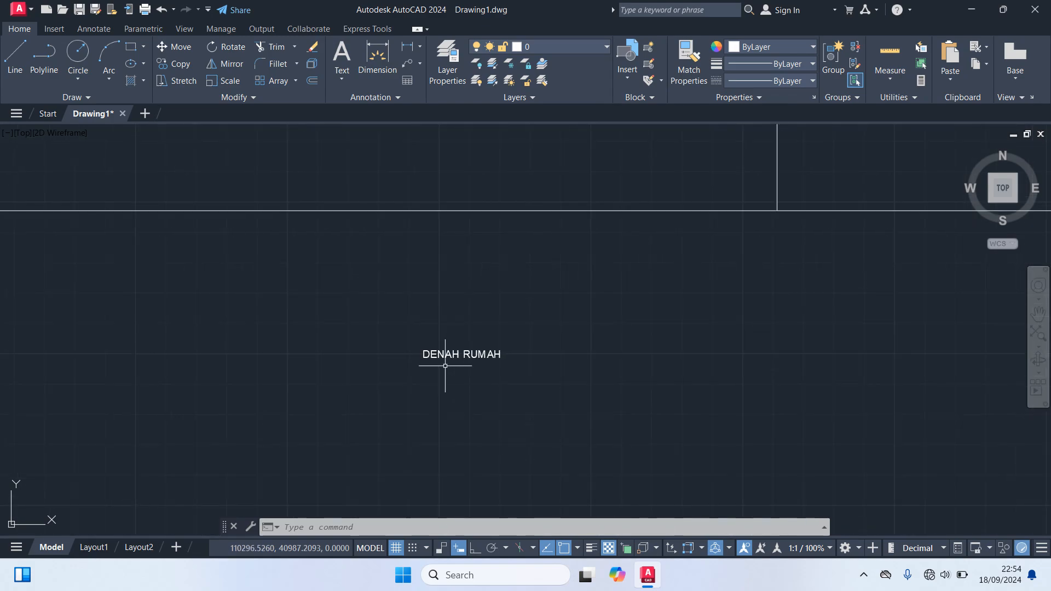
Delete the DENAH RUMAH text and the width dimension above the floor plan.
click(438, 357)
scroll(467, 427, down, 13)
scroll(473, 335, up, 8)
middle_drag(501, 380, 477, 107)
scroll(469, 265, up, 4)
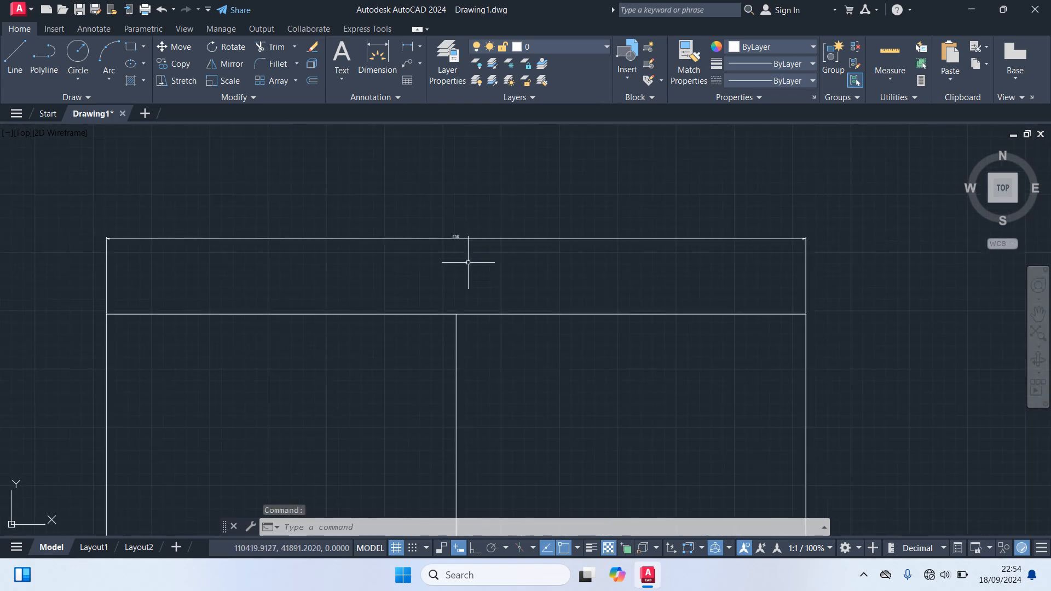
click(469, 258)
click(412, 196)
scroll(423, 202, down, 4)
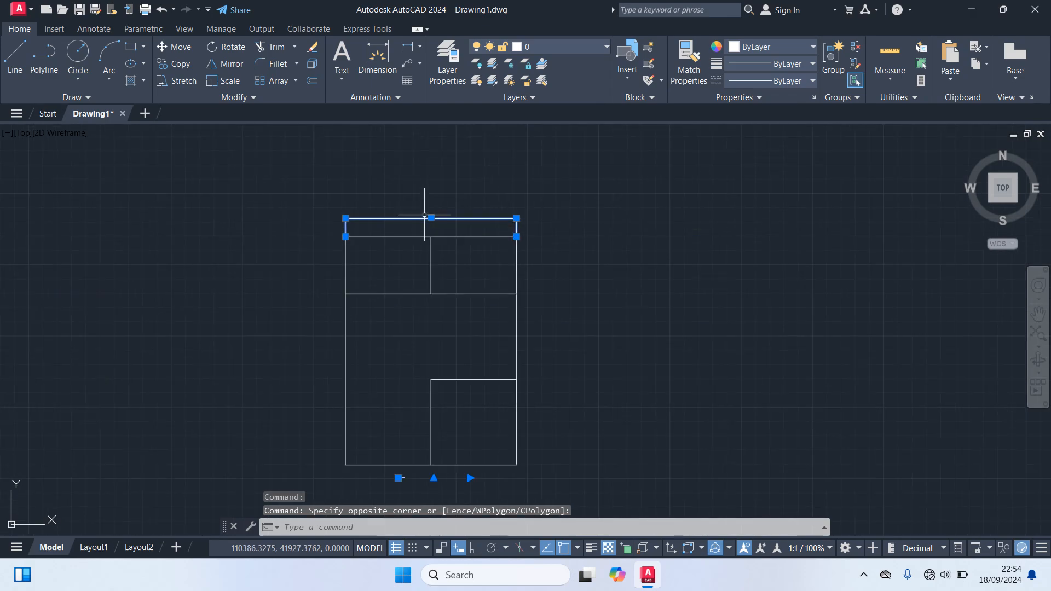
key(Delete)
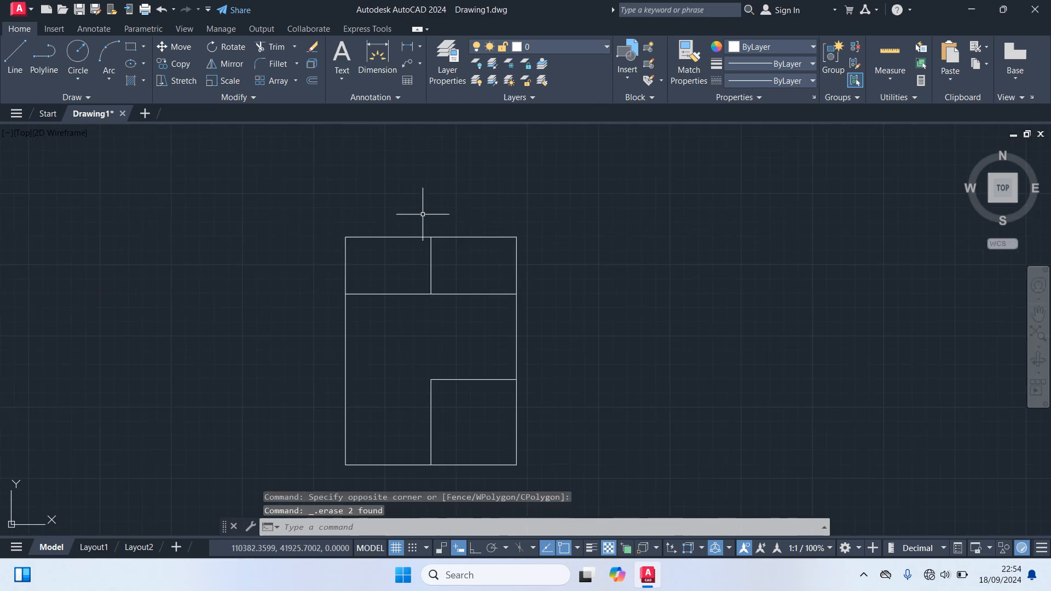
Create a new dimension style named Skala 100, based on ISO-25 and used for all dimensions.
middle_drag(561, 259, 542, 236)
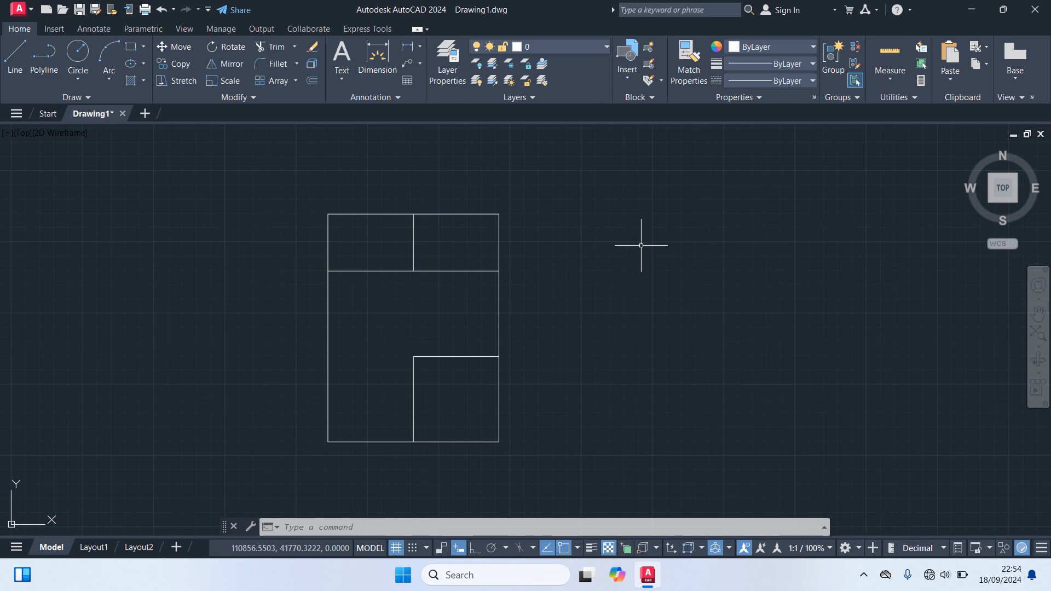
text(d)
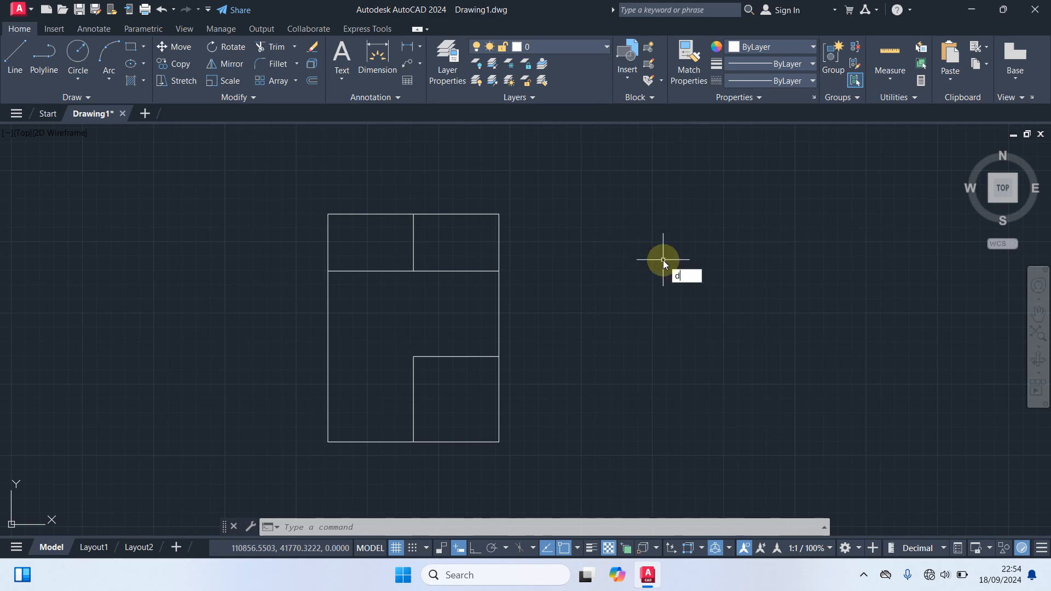
key(Return)
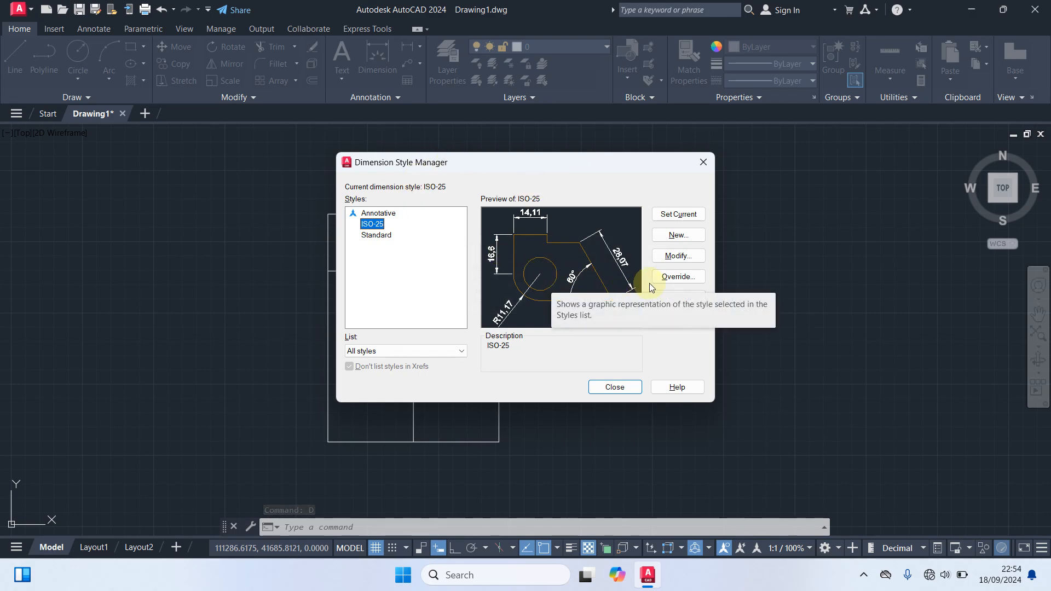
click(679, 235)
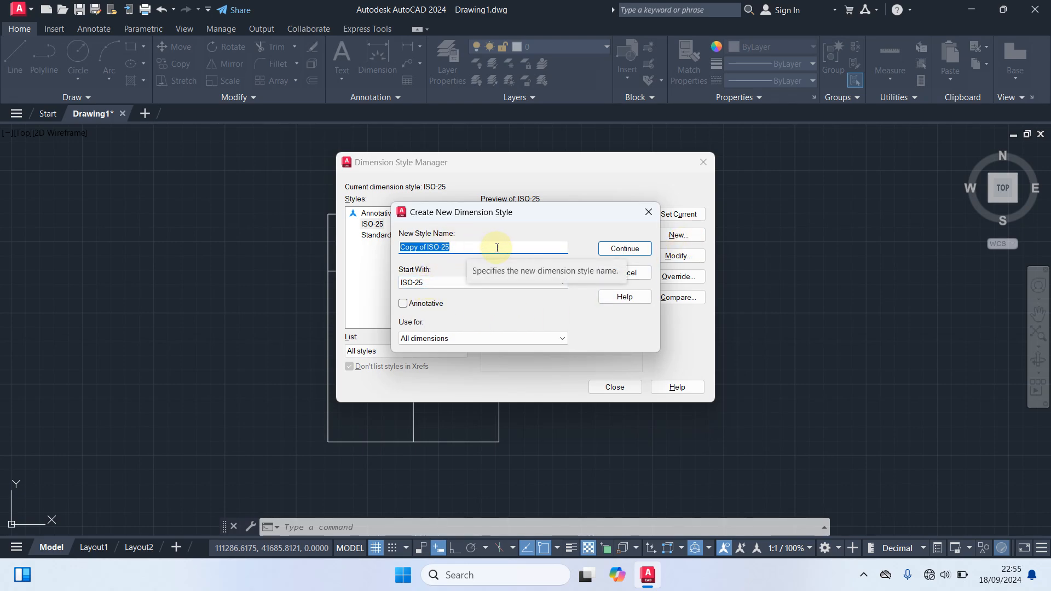
text(Skala 100)
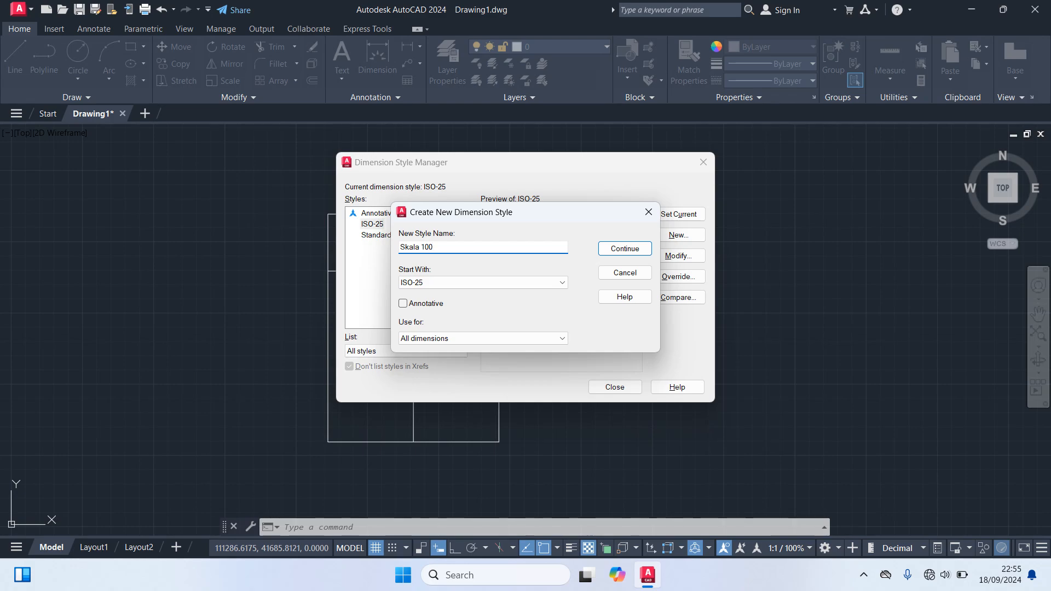
click(623, 248)
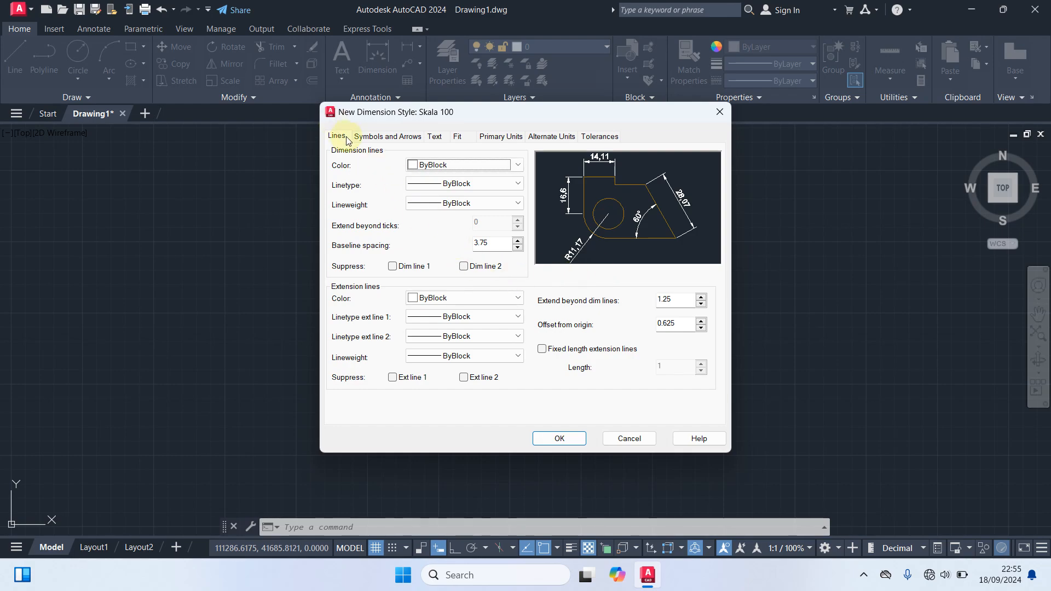
Set the style's dimension lines to cyan with a 0.05 mm lineweight and a baseline spacing of 10.
click(336, 141)
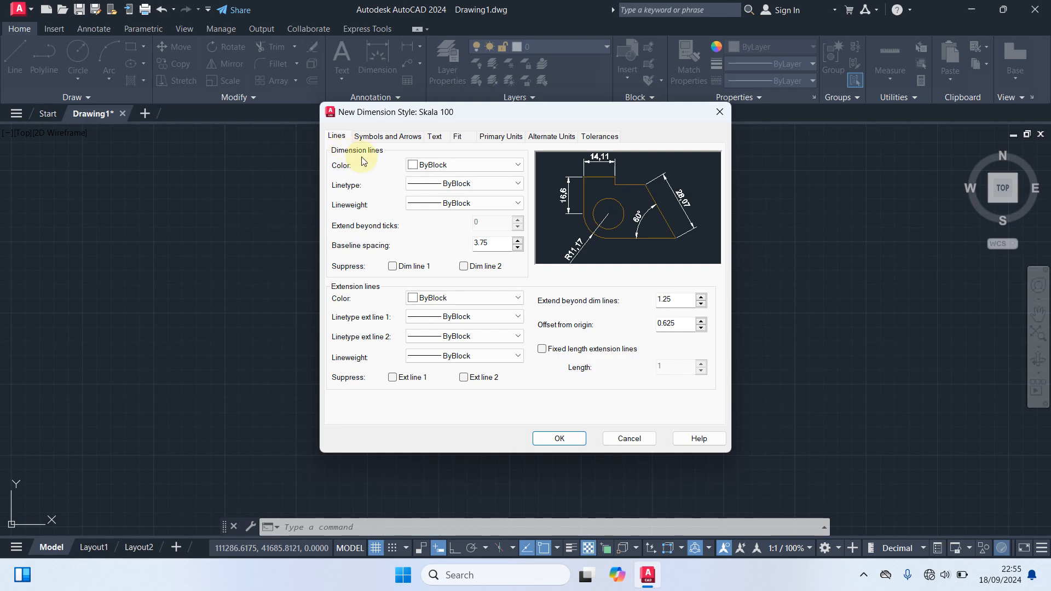
click(468, 166)
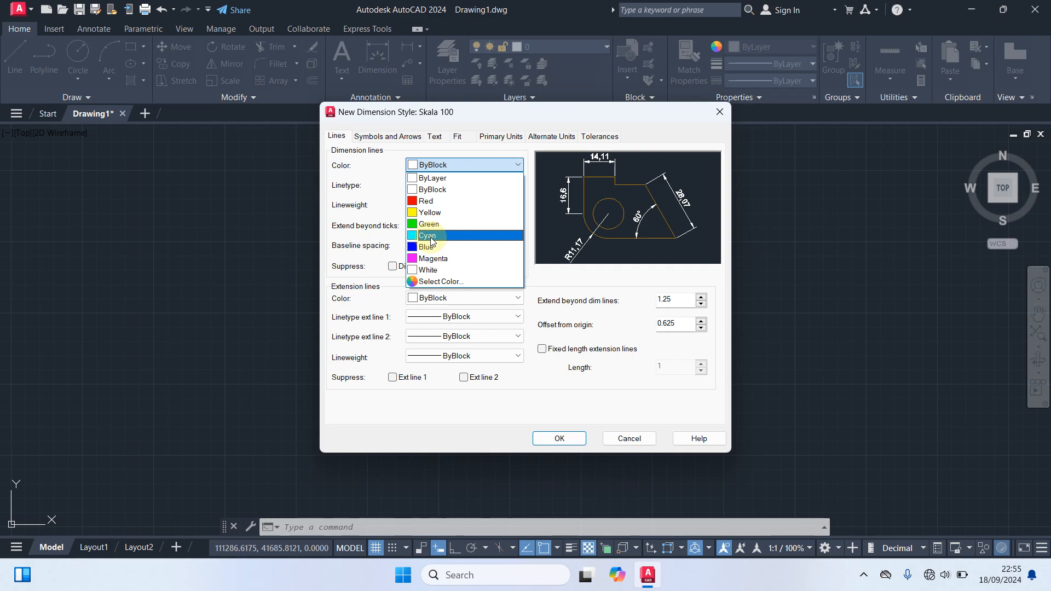
click(432, 237)
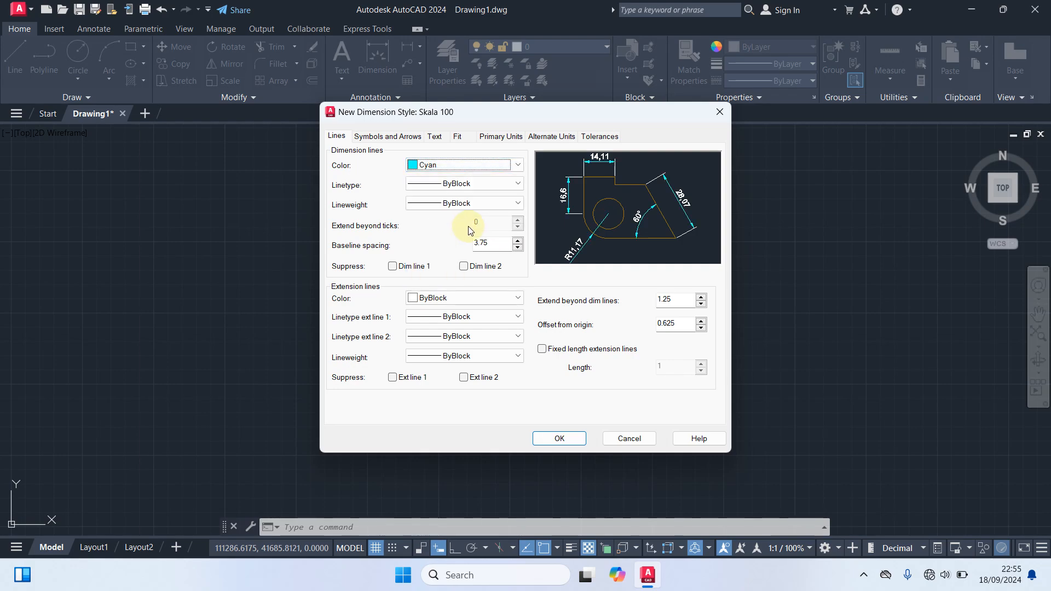
click(460, 204)
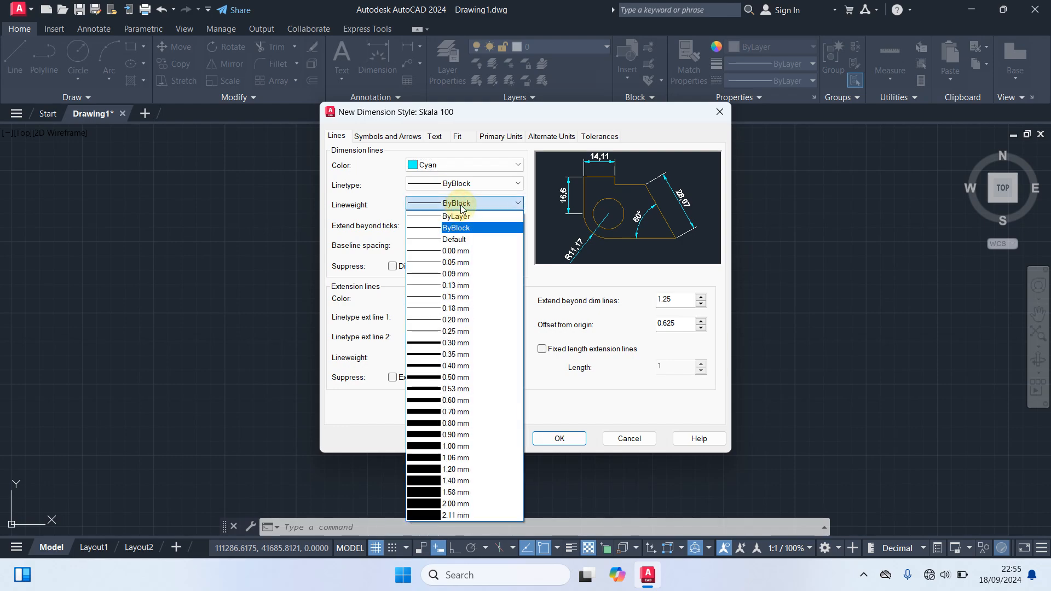
click(467, 263)
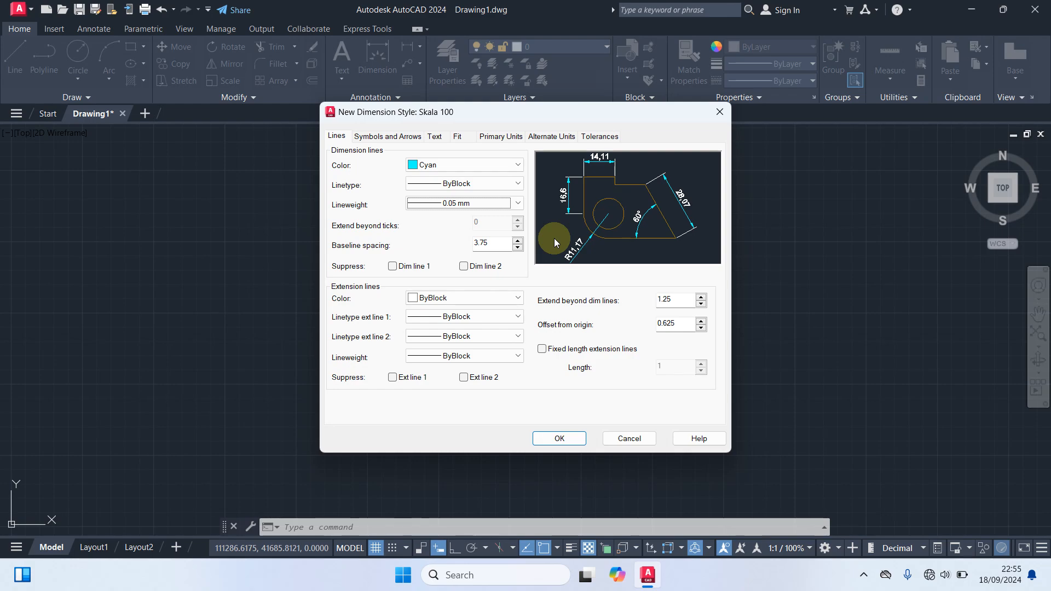
double_click(500, 242)
text(10)
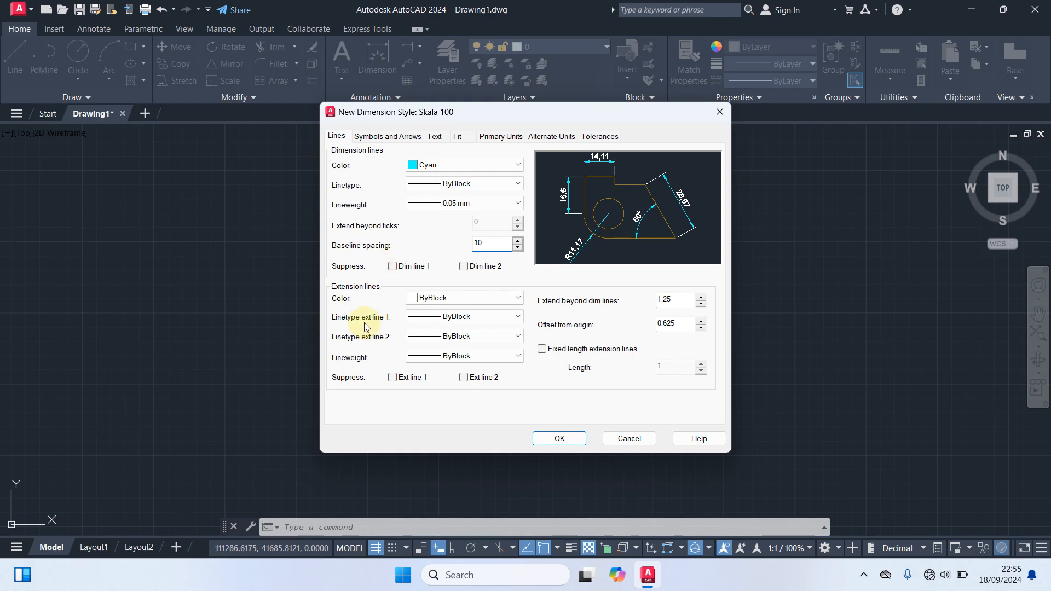
Set the extension lines to yellow with 0.05 mm lineweight, extending 20 beyond dimension lines and offset 20 from the origin.
click(449, 298)
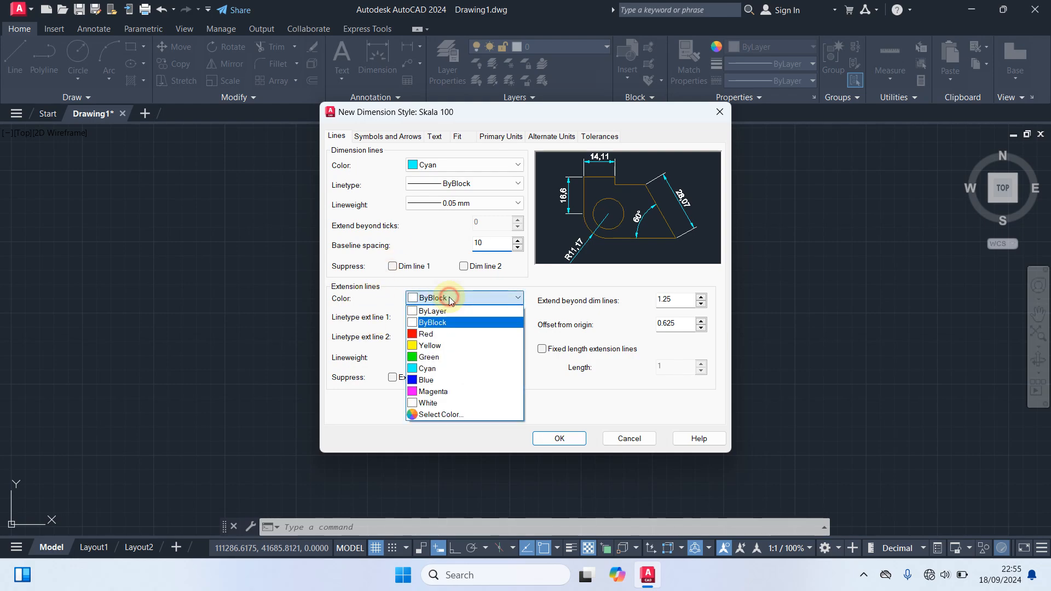
click(439, 347)
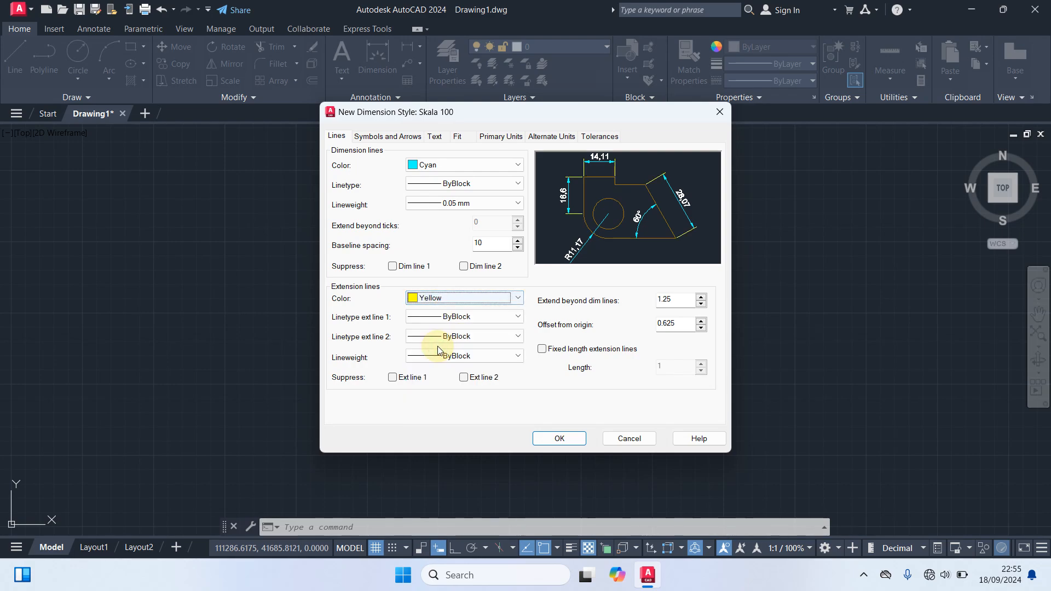
click(469, 362)
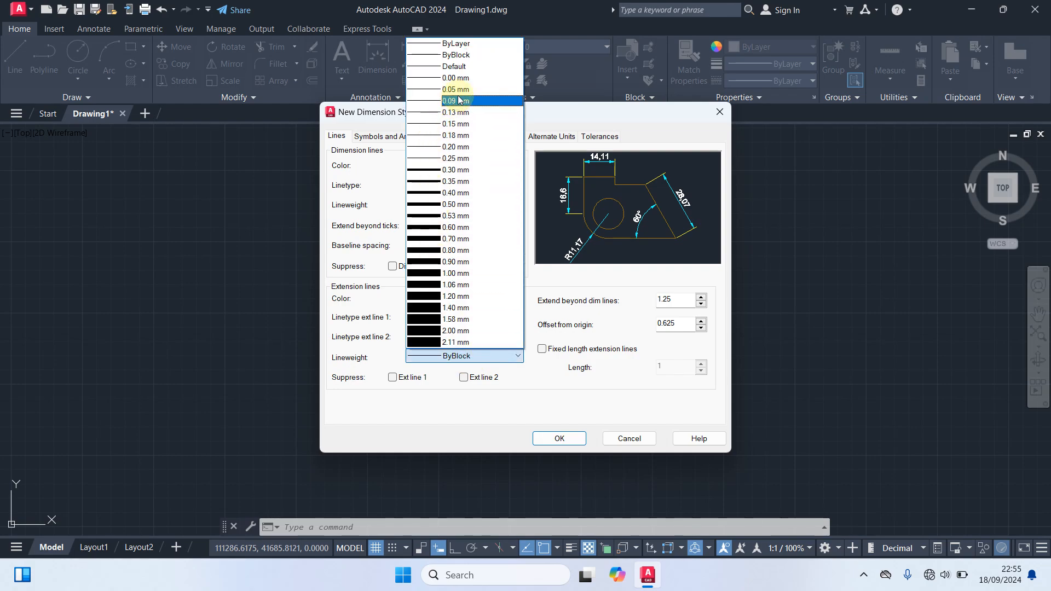
click(455, 89)
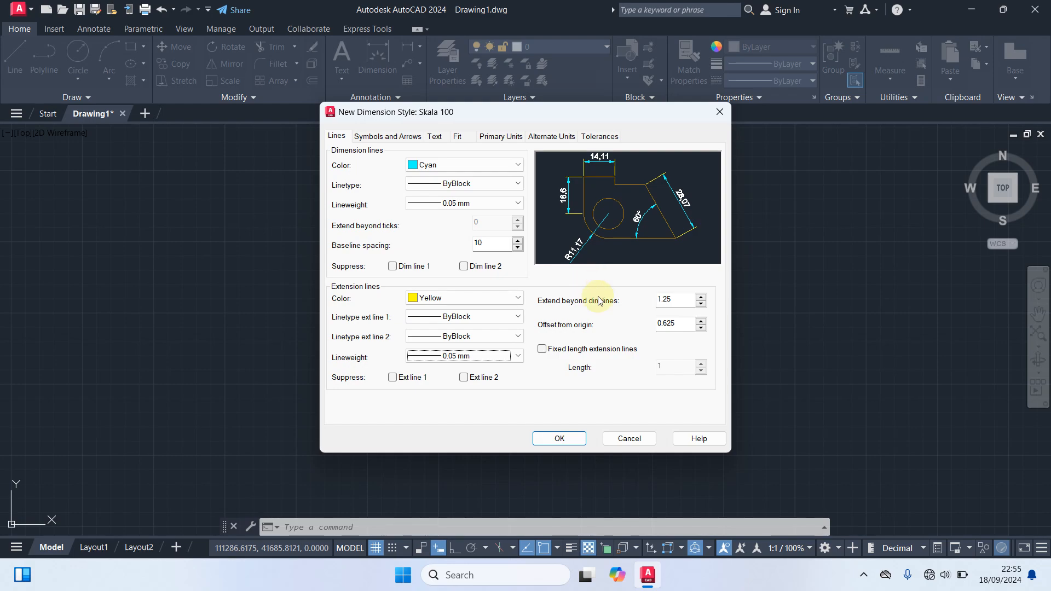
double_click(679, 299)
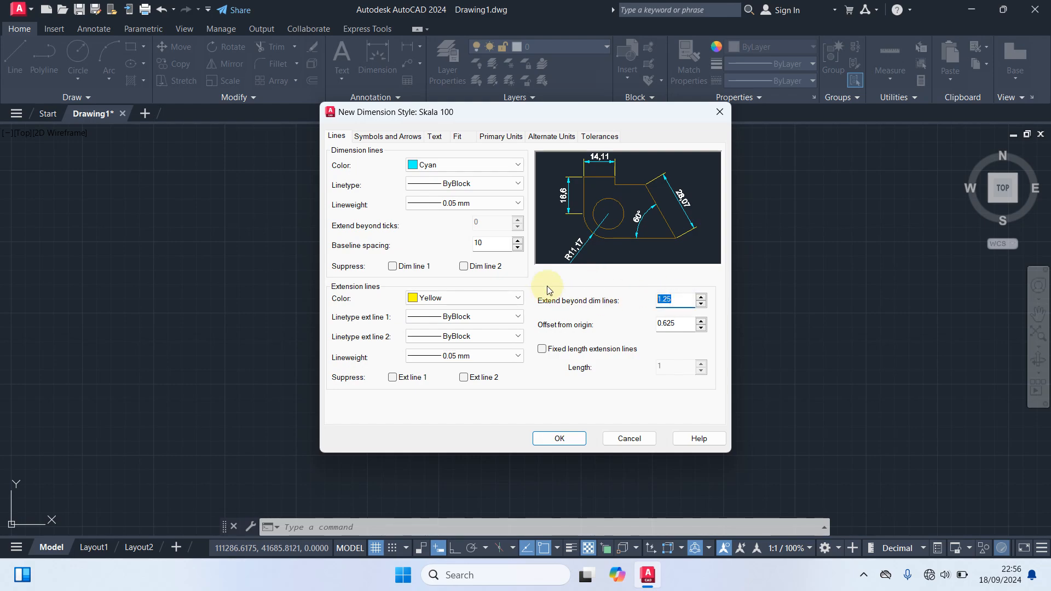
text(20)
double_click(678, 323)
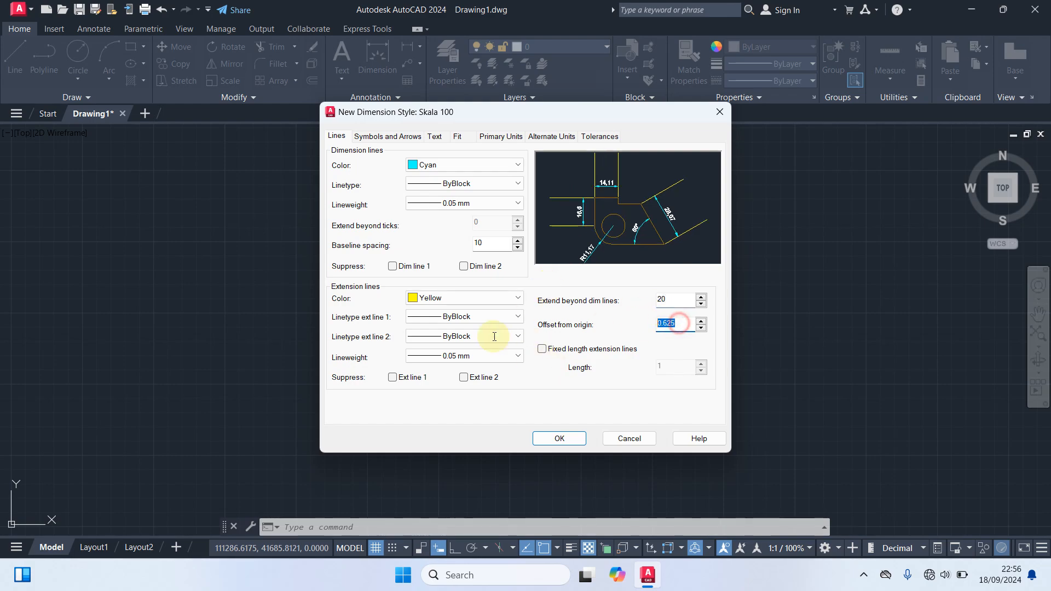
text(20)
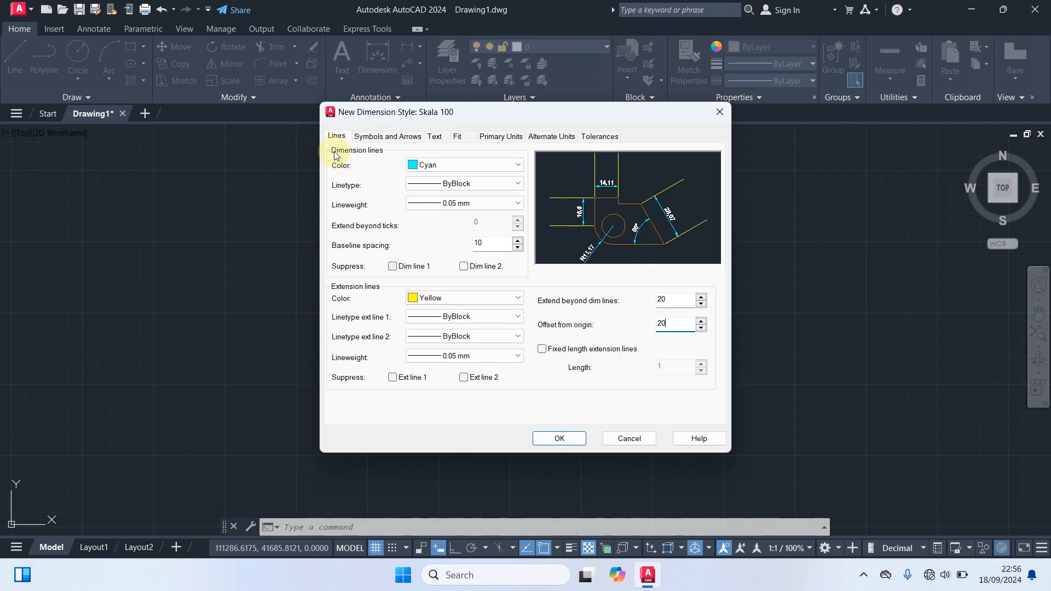
Set the first and second arrowheads to Architectural tick with arrow size 7.5, and change the dimension break size.
click(378, 138)
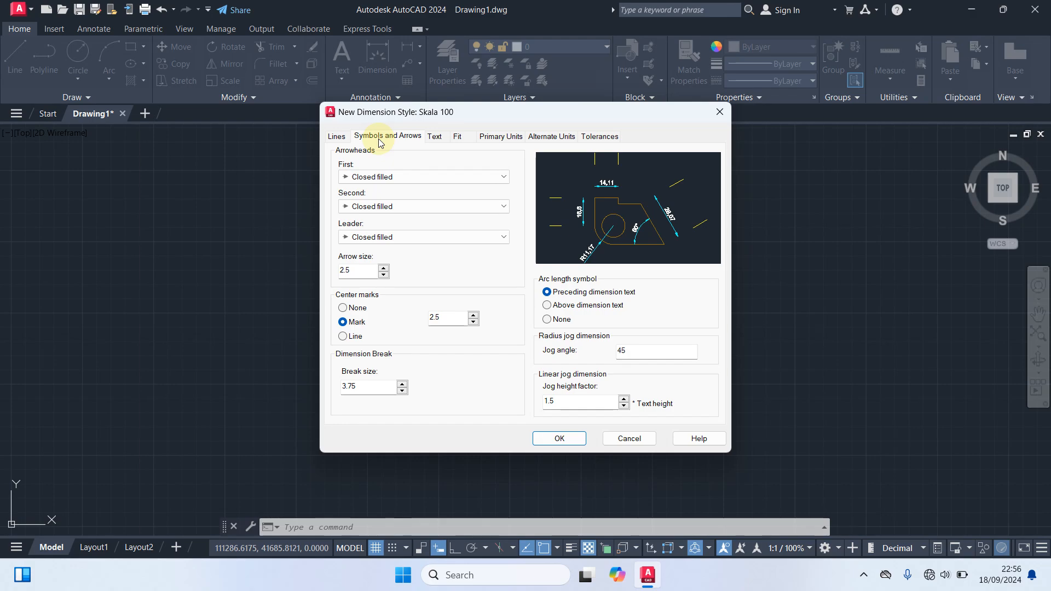
click(432, 177)
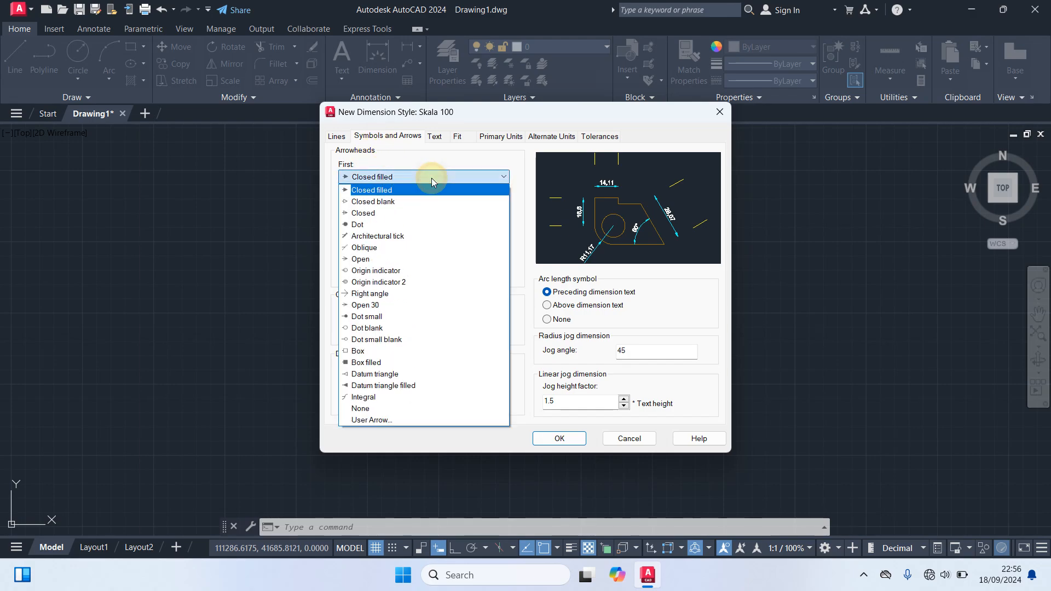
click(401, 237)
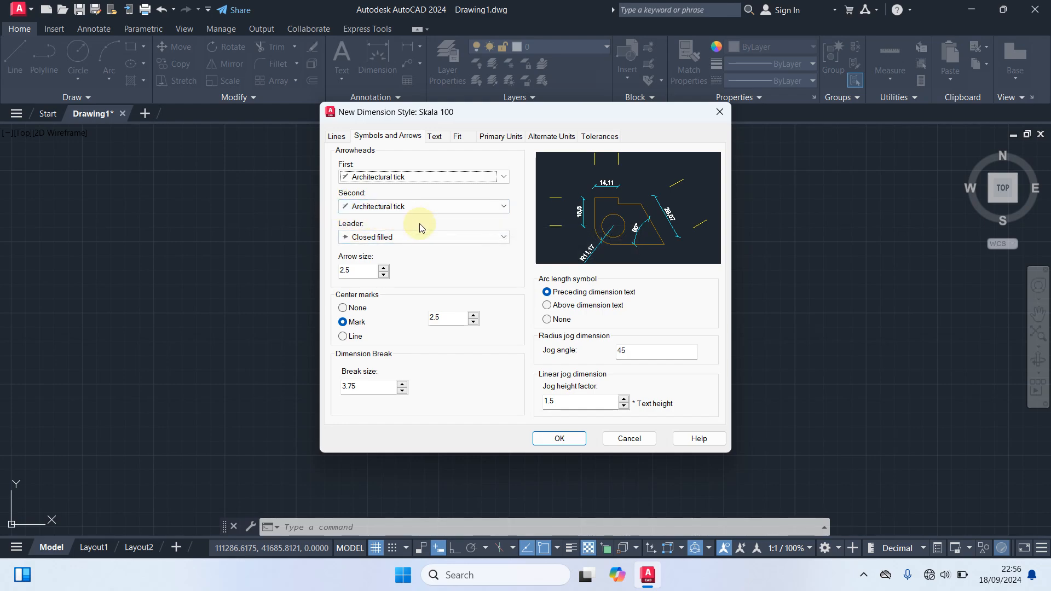
double_click(355, 268)
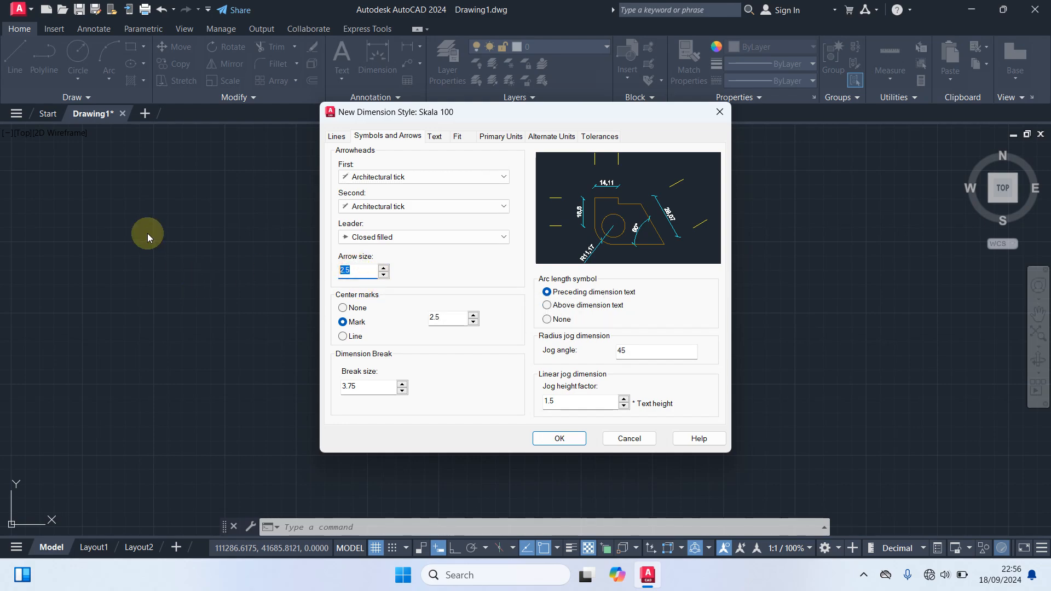
text(7)
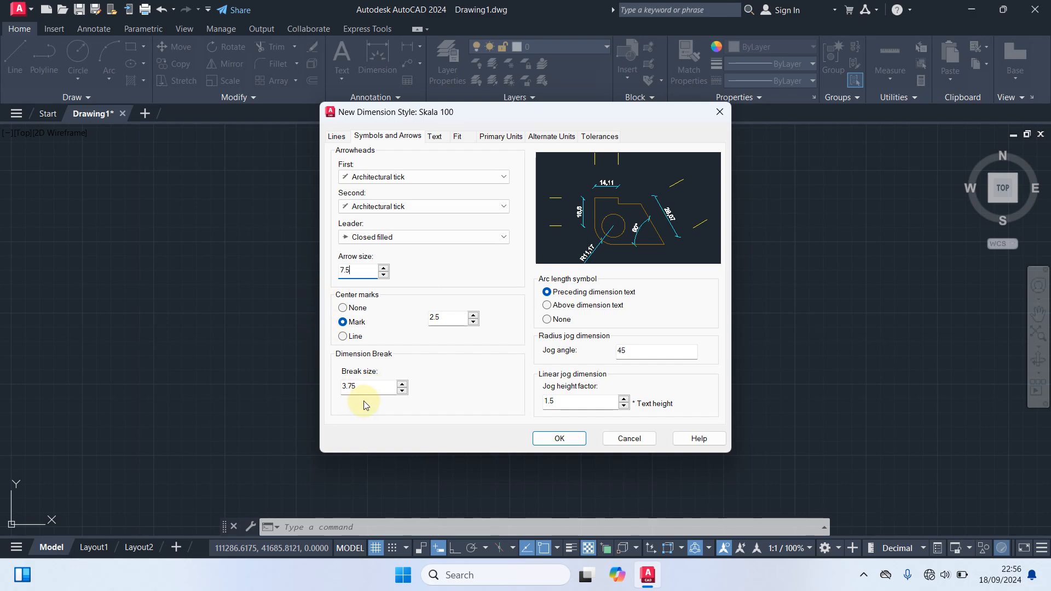
drag(355, 387, 241, 389)
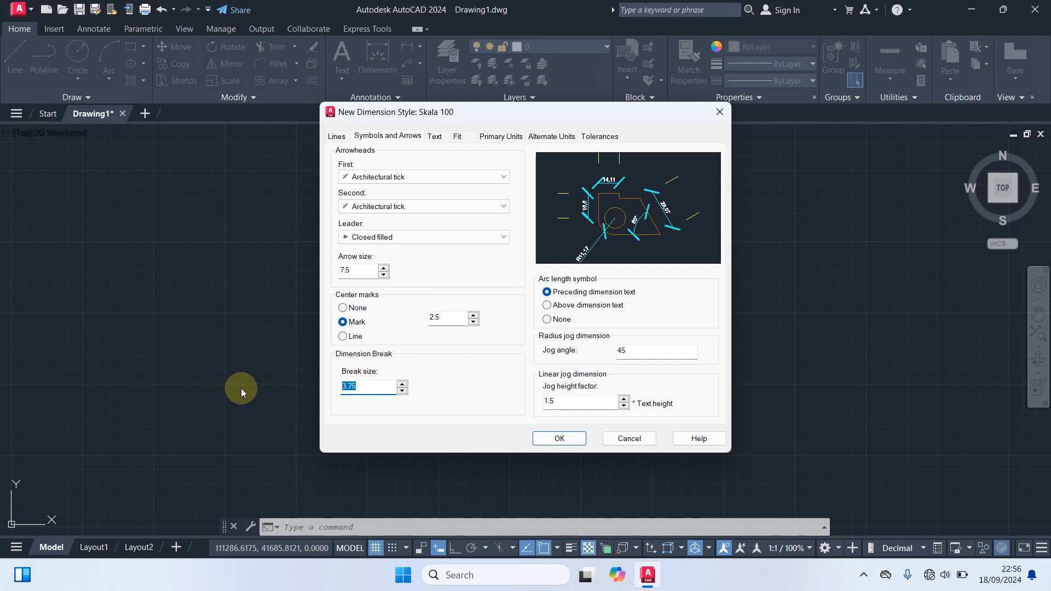
text(0.)
Create a new text style named Skala 100 from the dimension style's text settings.
click(434, 137)
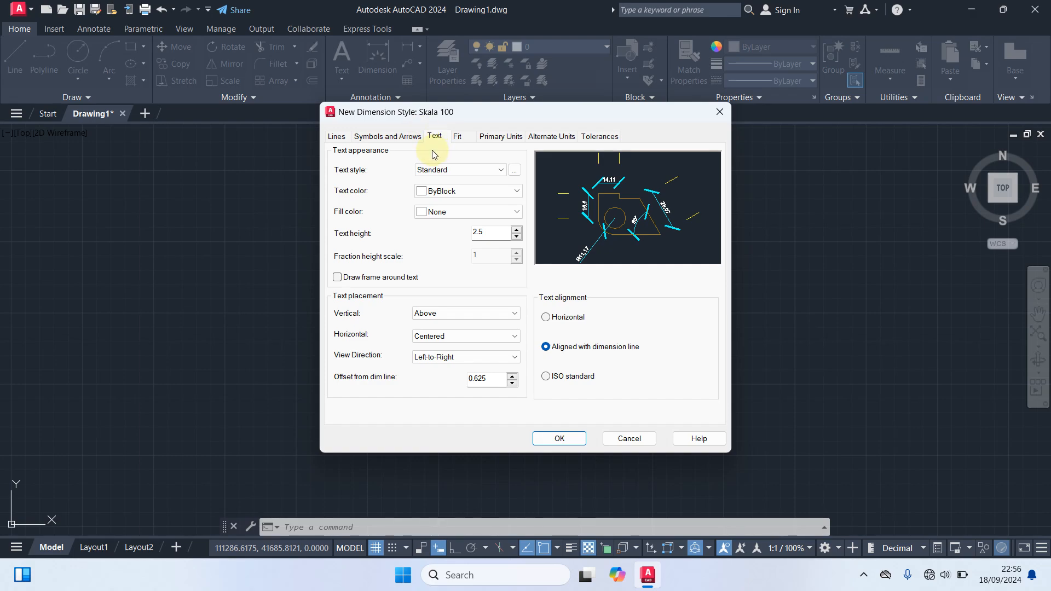
click(515, 171)
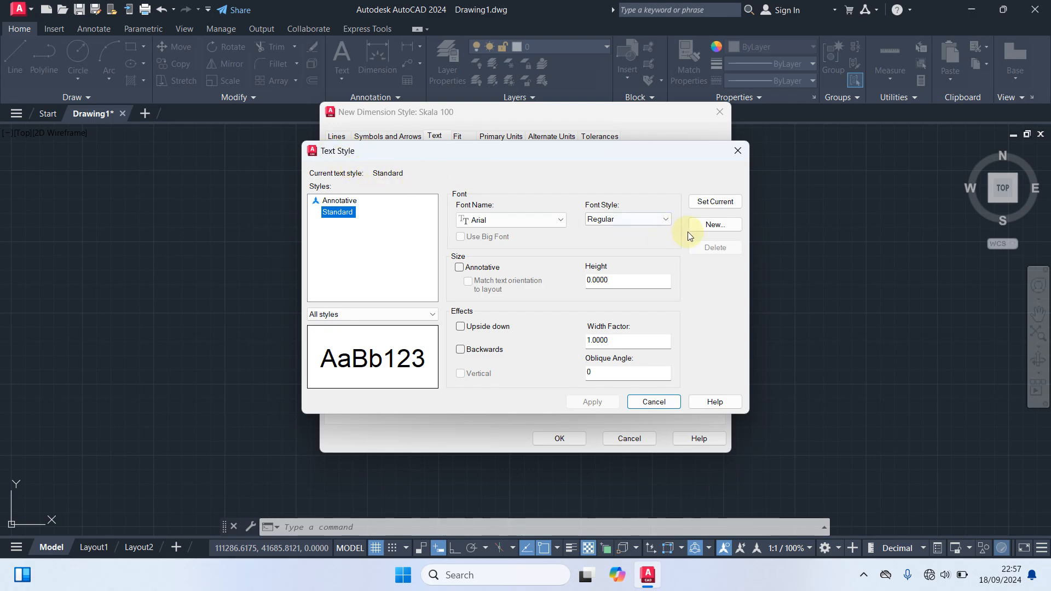
click(706, 229)
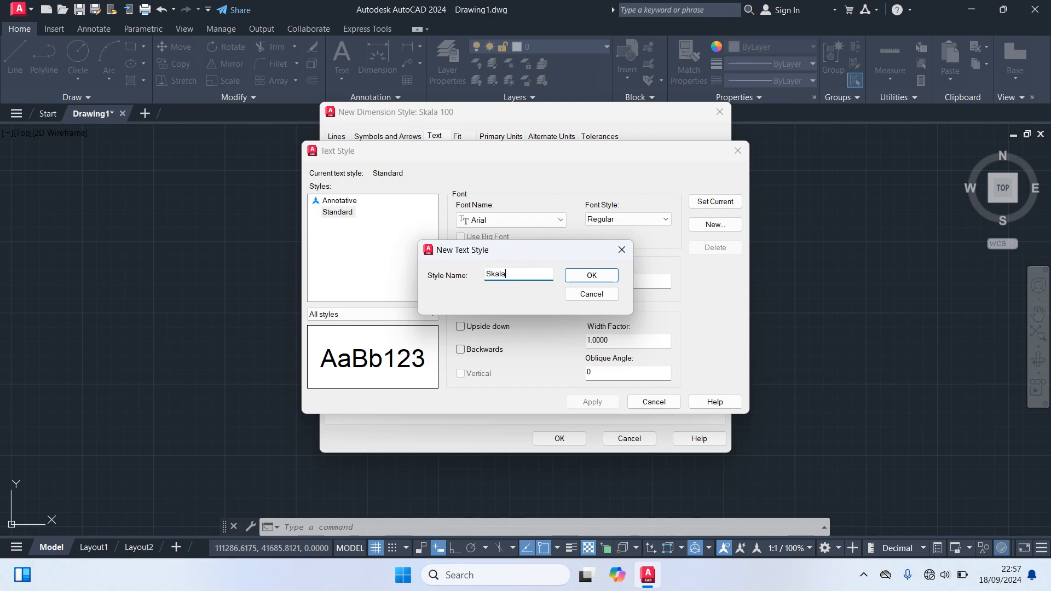
text(100)
click(586, 276)
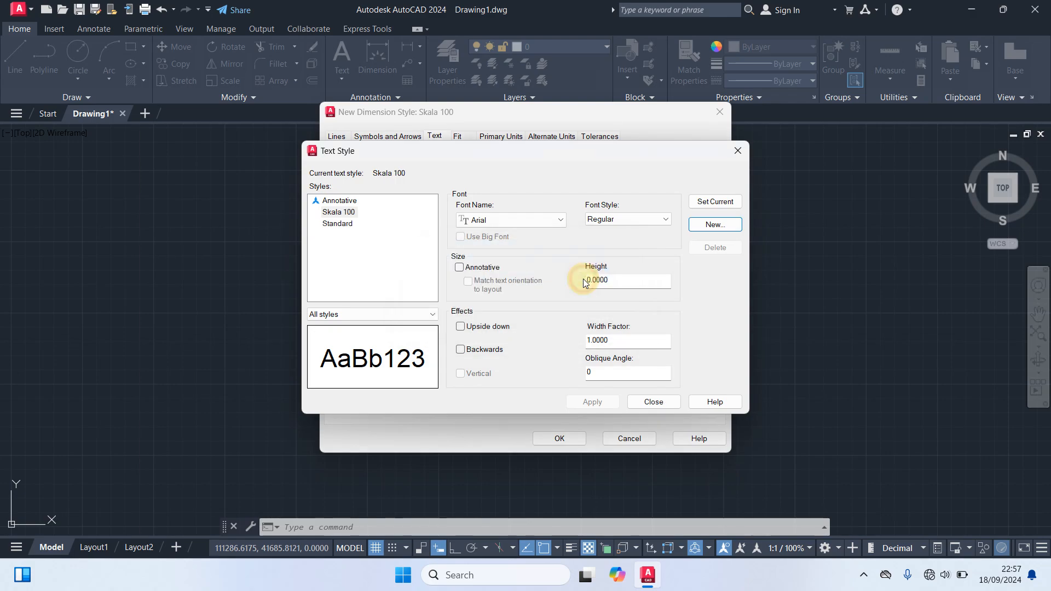
Give the Skala 100 text style the Romantic font and a height of 22.5, then apply the changes and return to the dimension style.
click(516, 220)
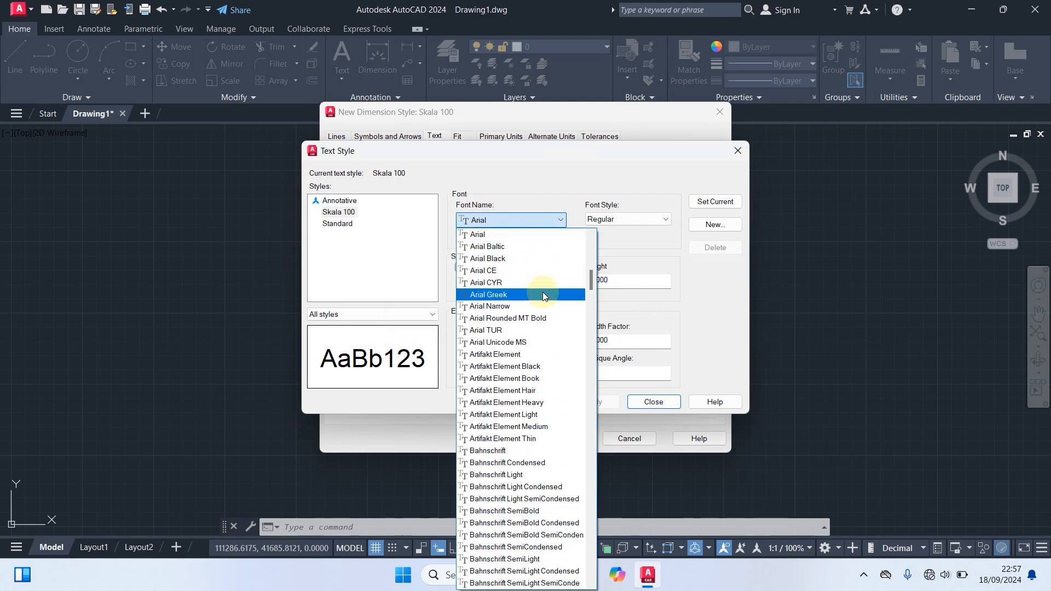
scroll(543, 296, down, 10)
text(romanc.shx)
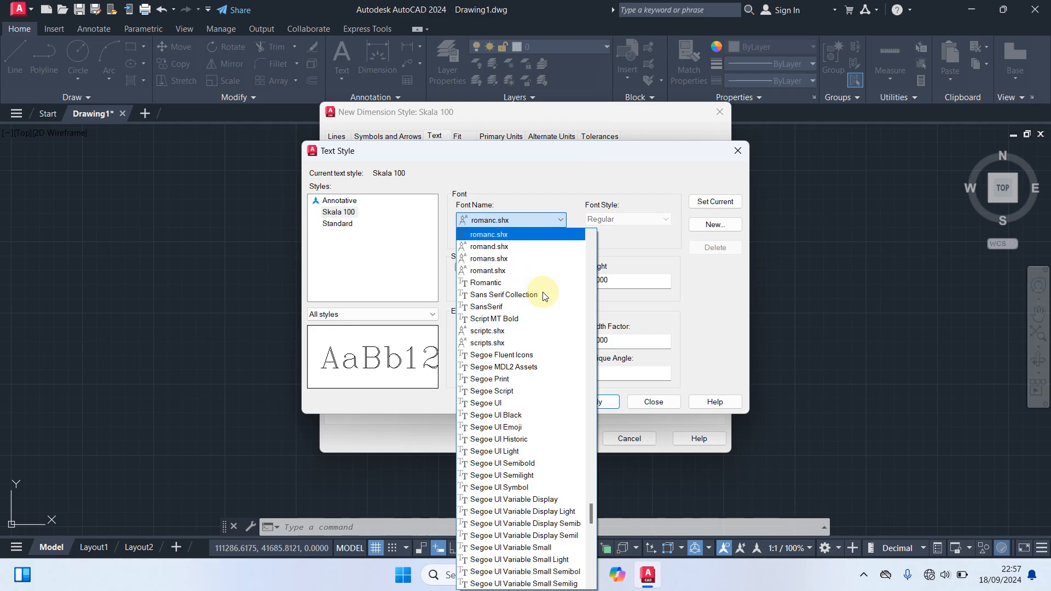
click(496, 283)
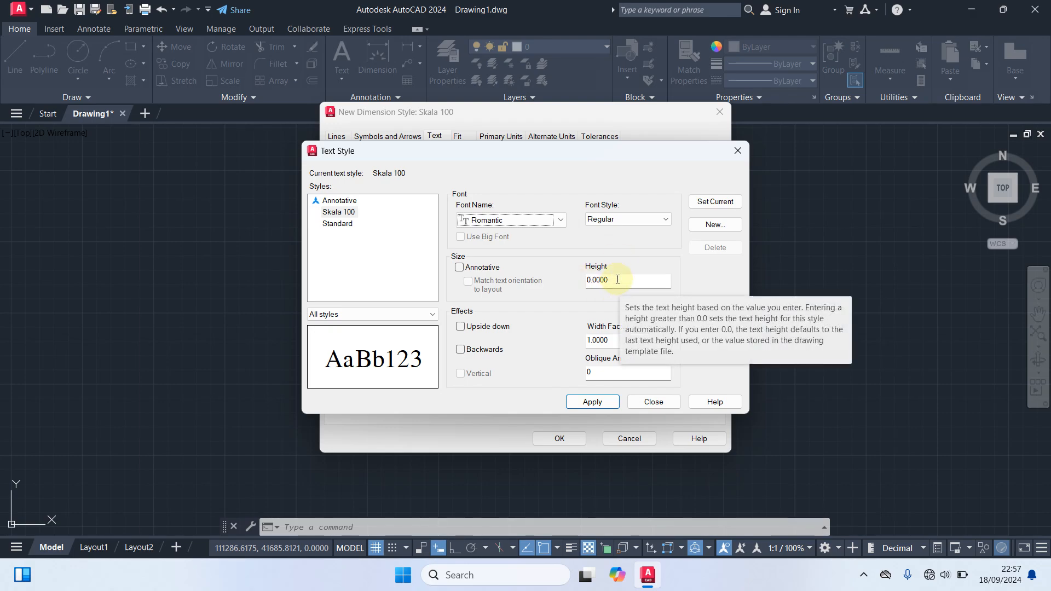
drag(618, 279, 514, 271)
text(22.5)
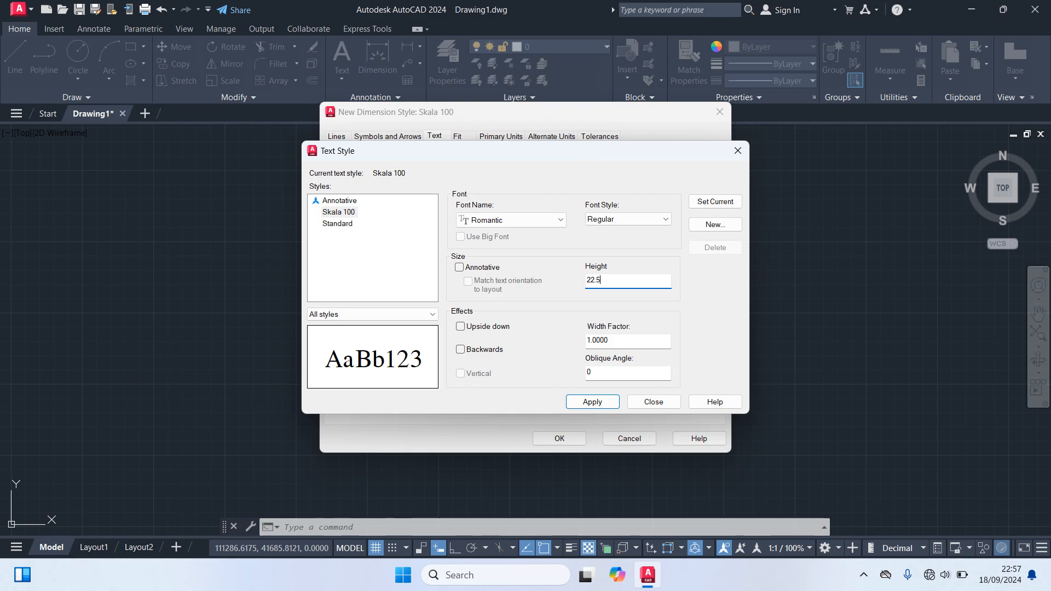
click(593, 406)
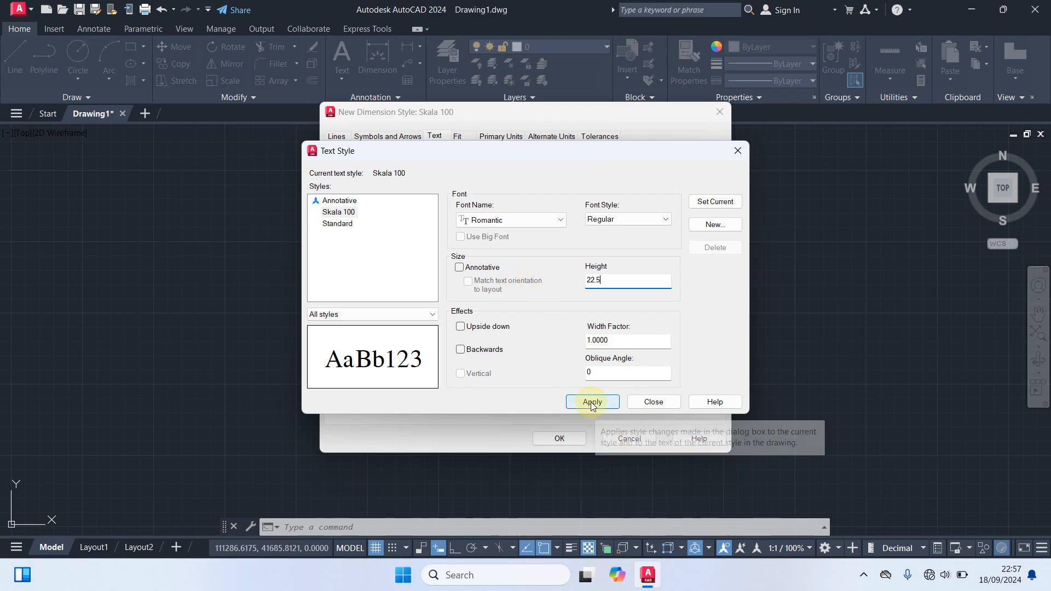
click(592, 405)
click(653, 402)
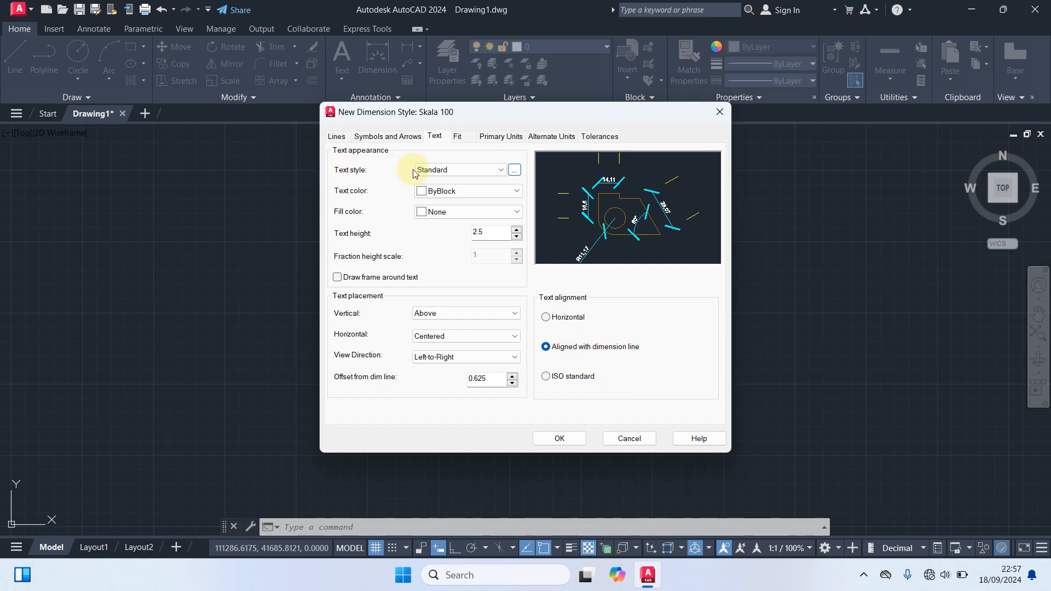
Assign the Skala 100 text style to the dimension text and set its text color to index color 31.
click(477, 171)
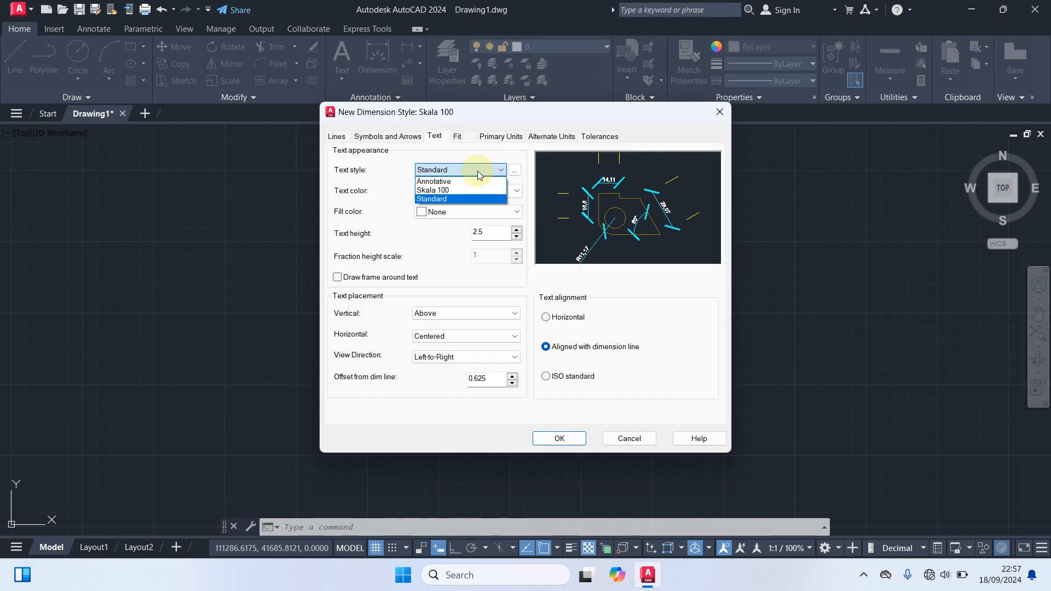
click(441, 191)
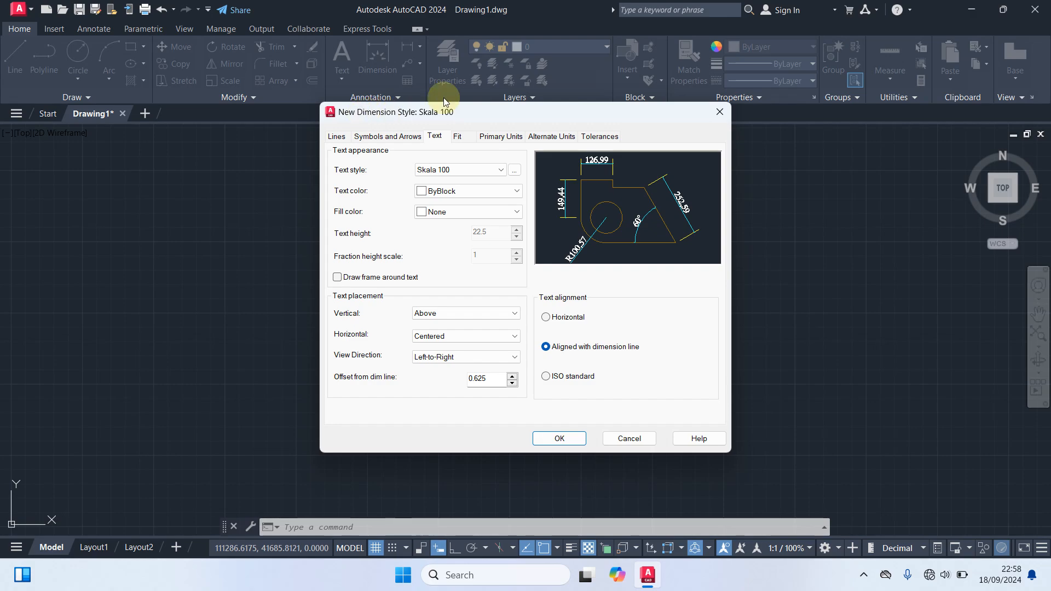
click(443, 192)
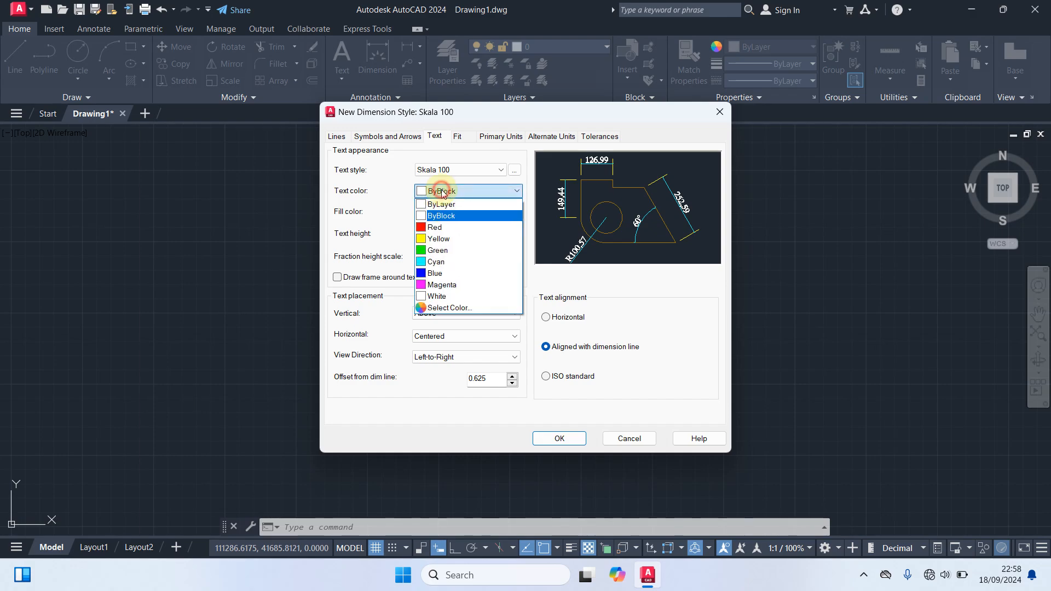
click(466, 310)
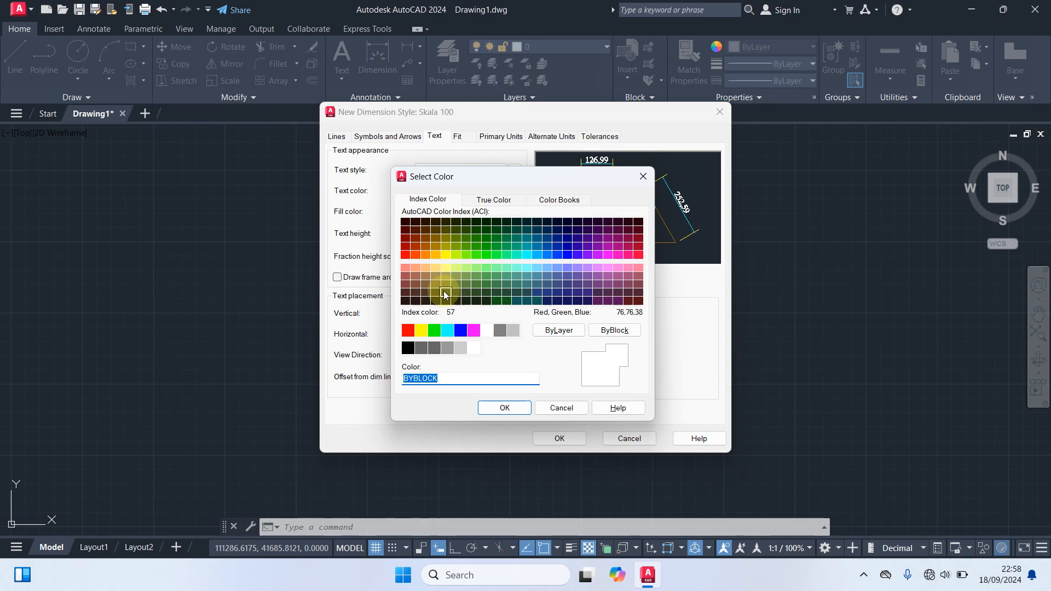
click(435, 269)
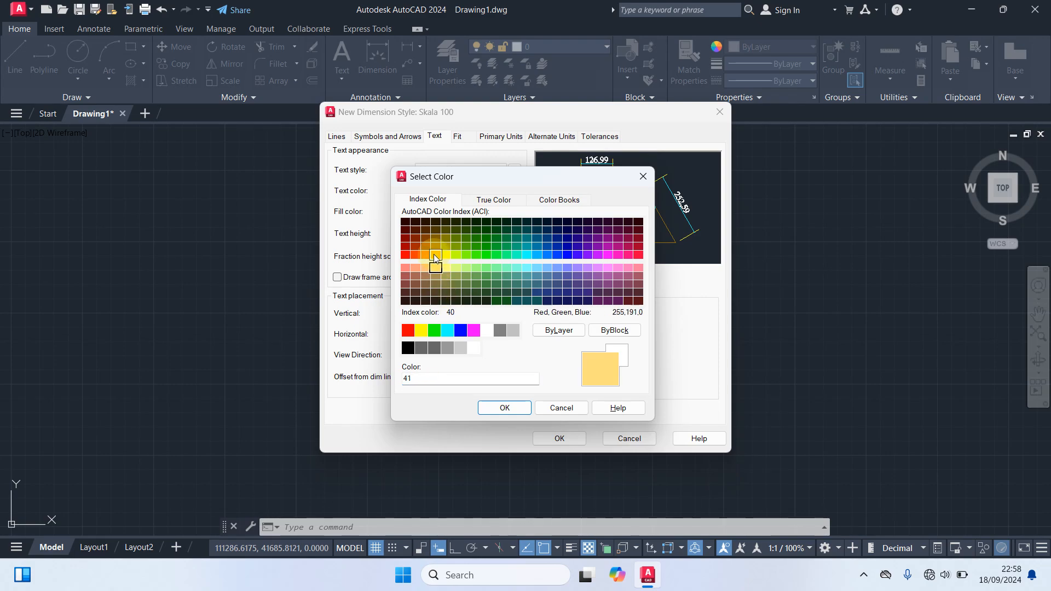
click(435, 257)
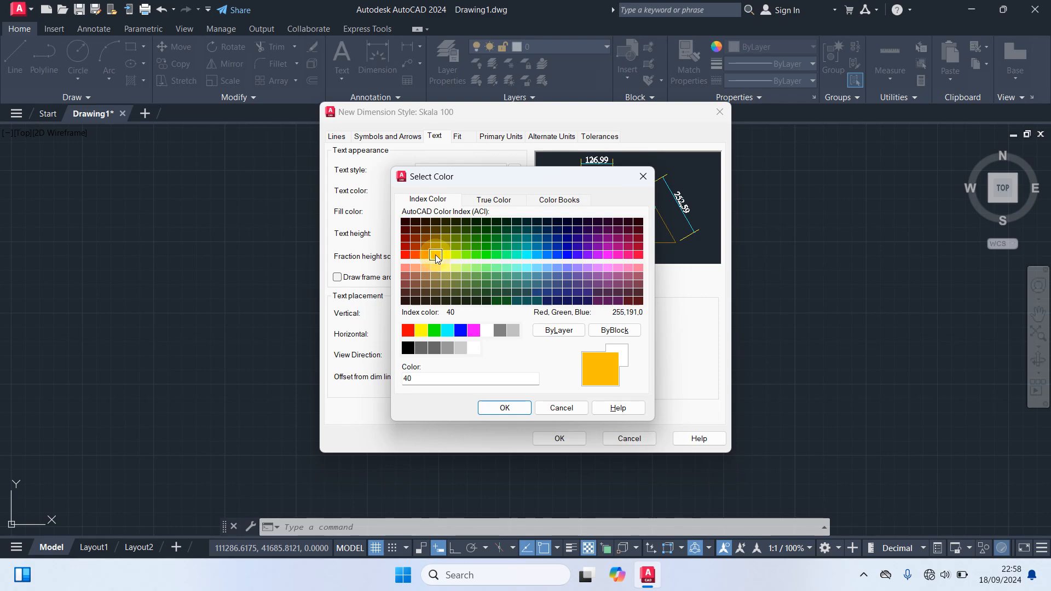
click(428, 269)
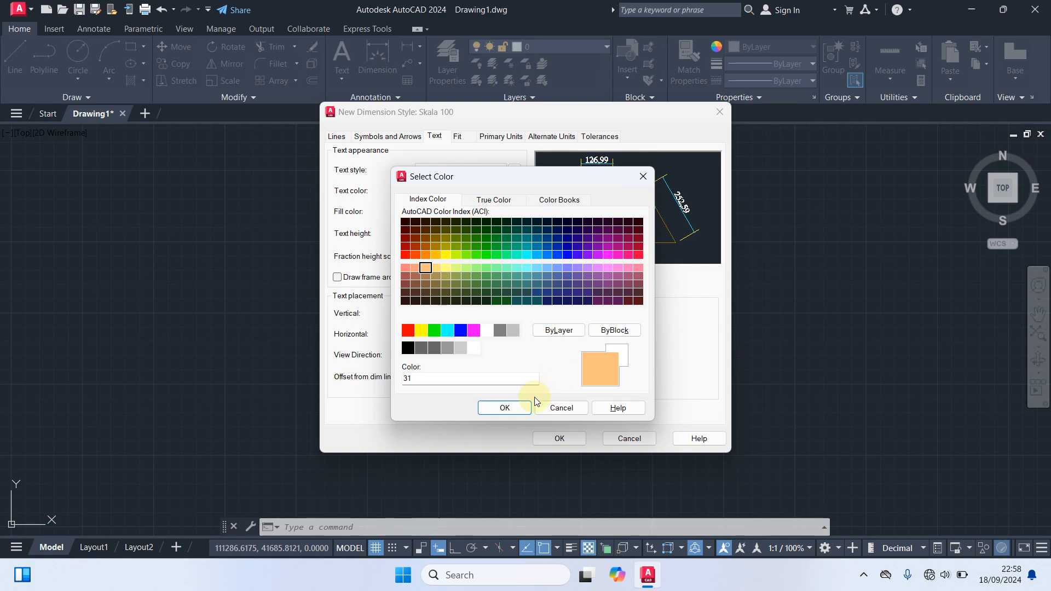
click(510, 407)
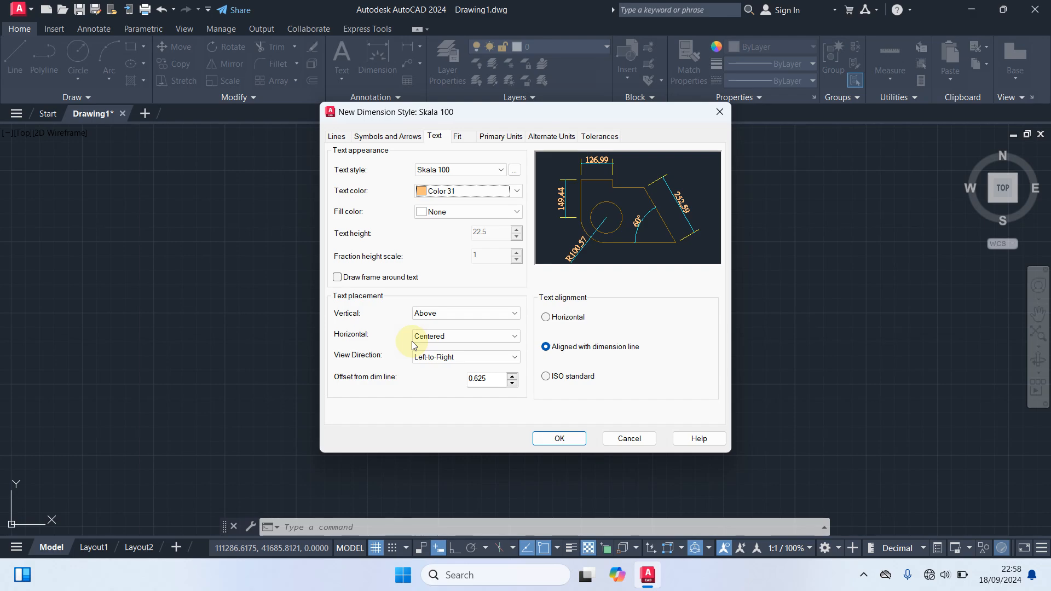
Center the dimension text vertically, set its offset from the dimension line to 7, and use ISO standard text alignment.
click(448, 313)
click(443, 324)
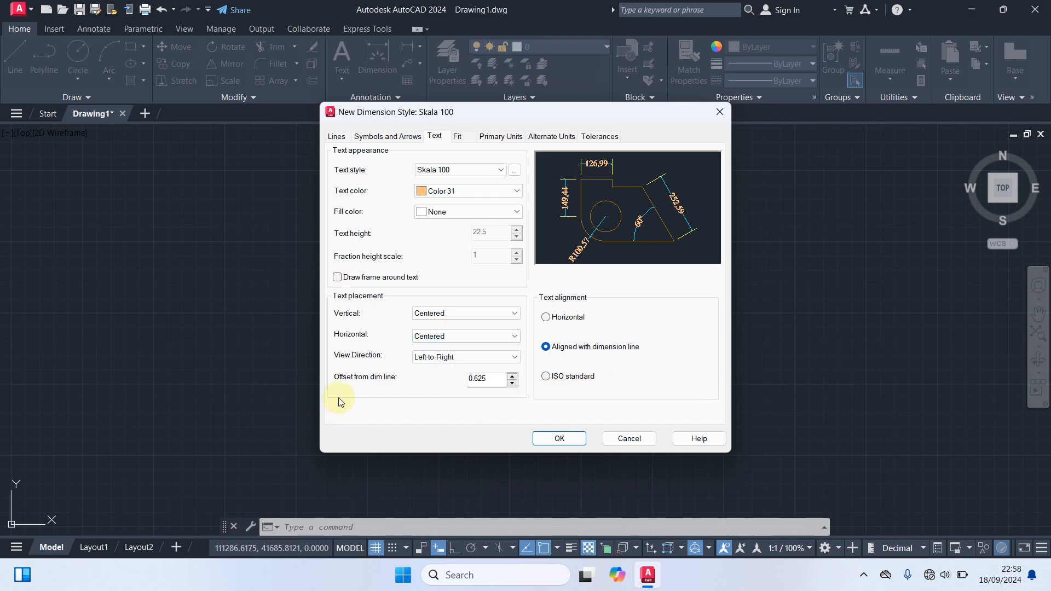
drag(499, 379, 304, 375)
text(7)
click(546, 377)
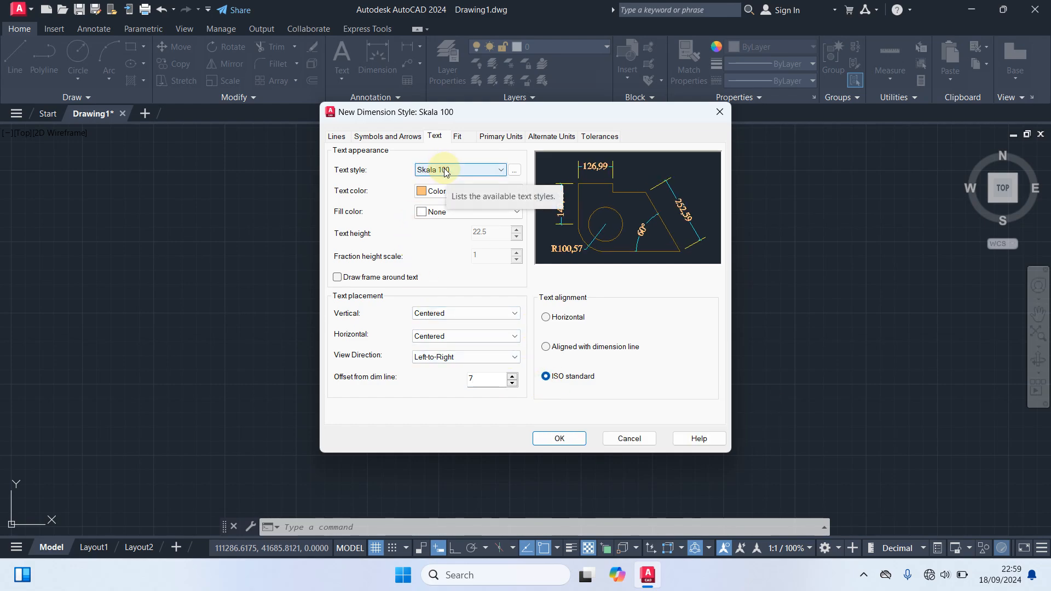
Set the fit option to always keep text between extension lines, then save the dimension style and close the style manager.
click(457, 136)
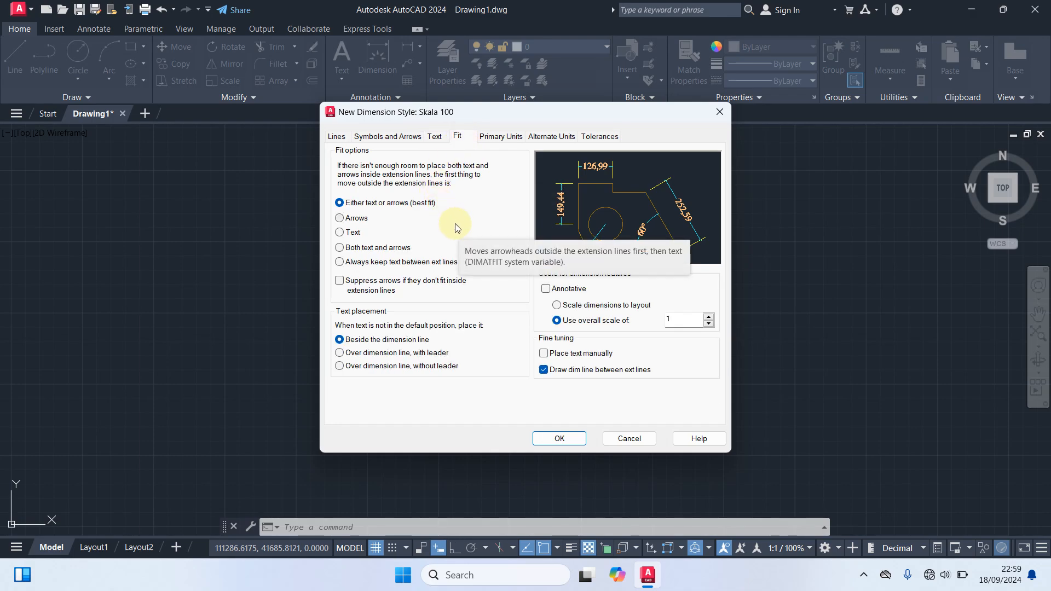
click(340, 263)
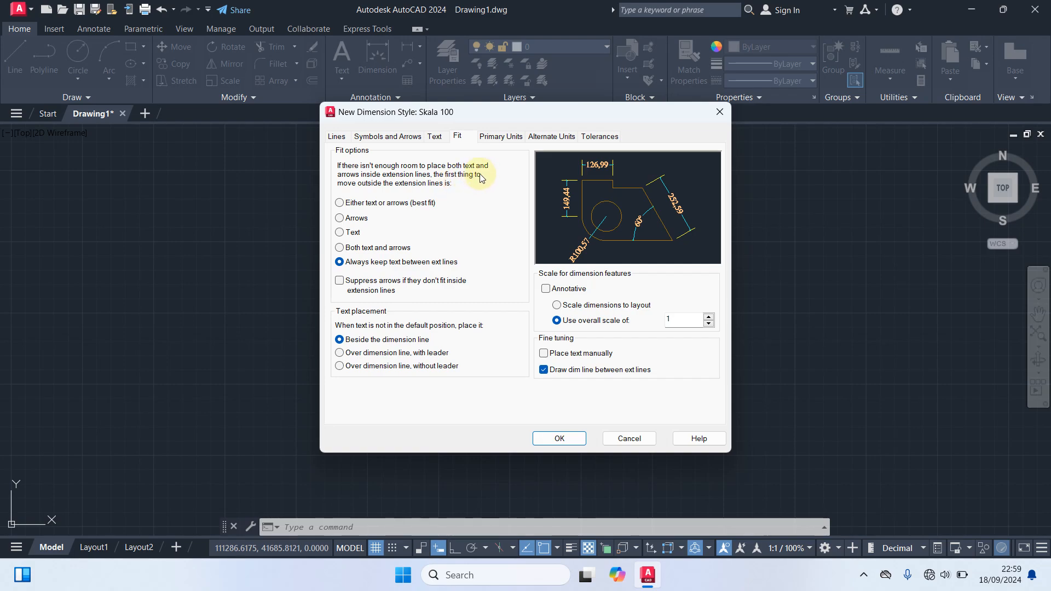
click(502, 136)
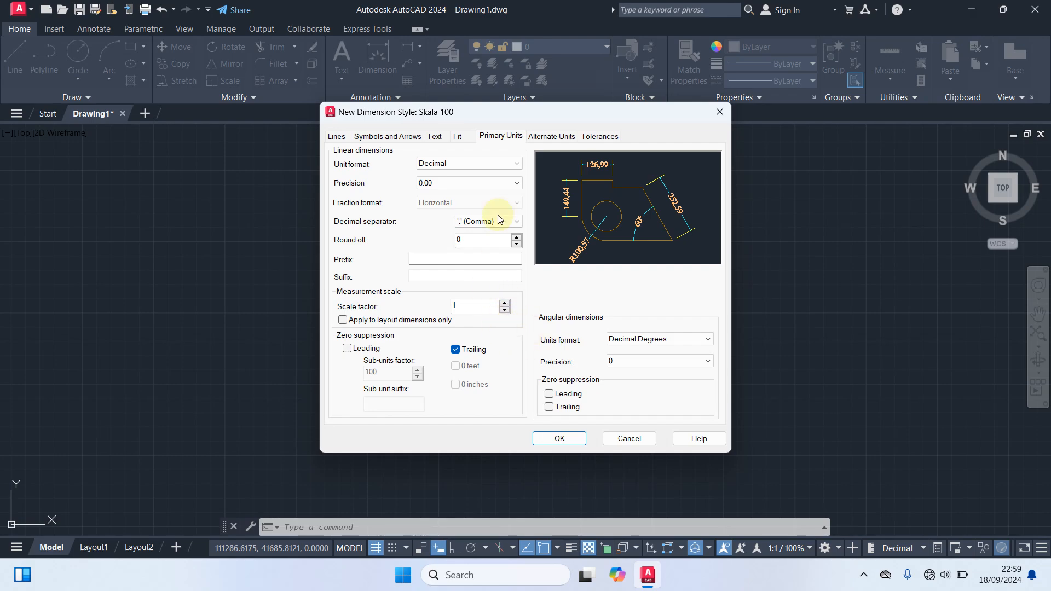
click(553, 136)
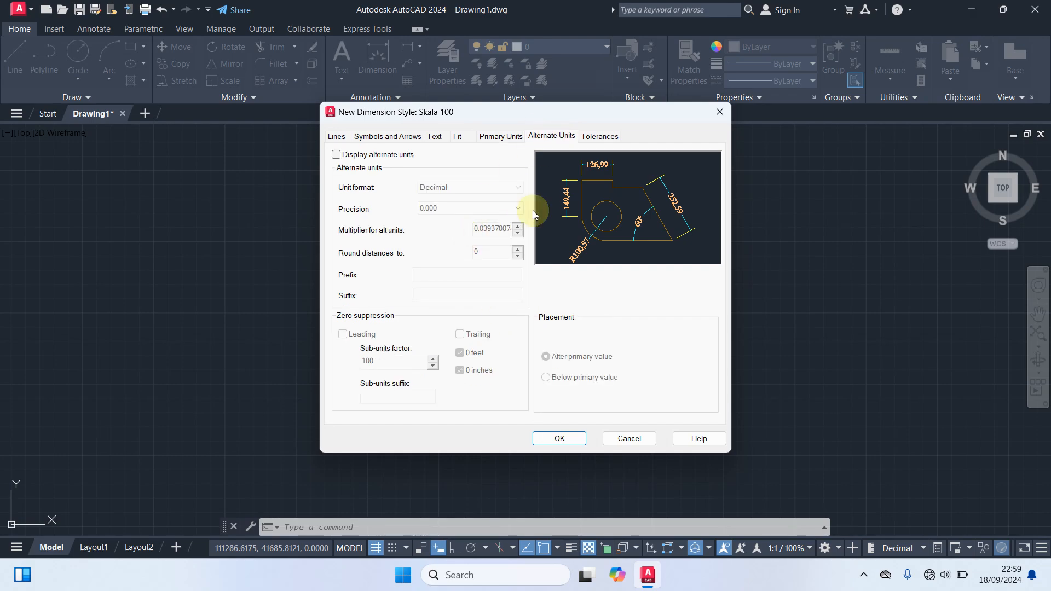
click(600, 140)
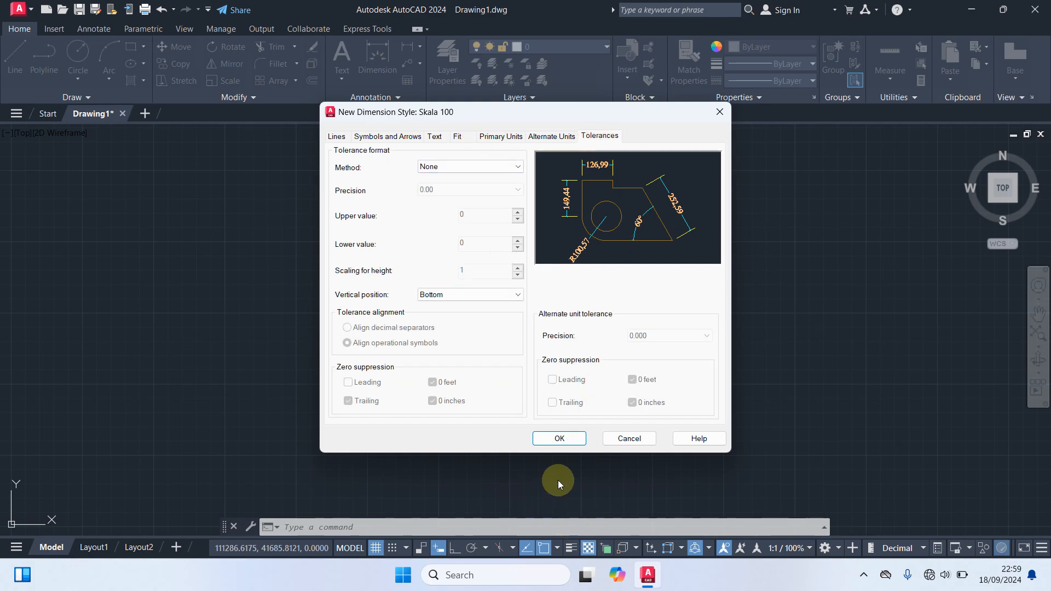
click(554, 439)
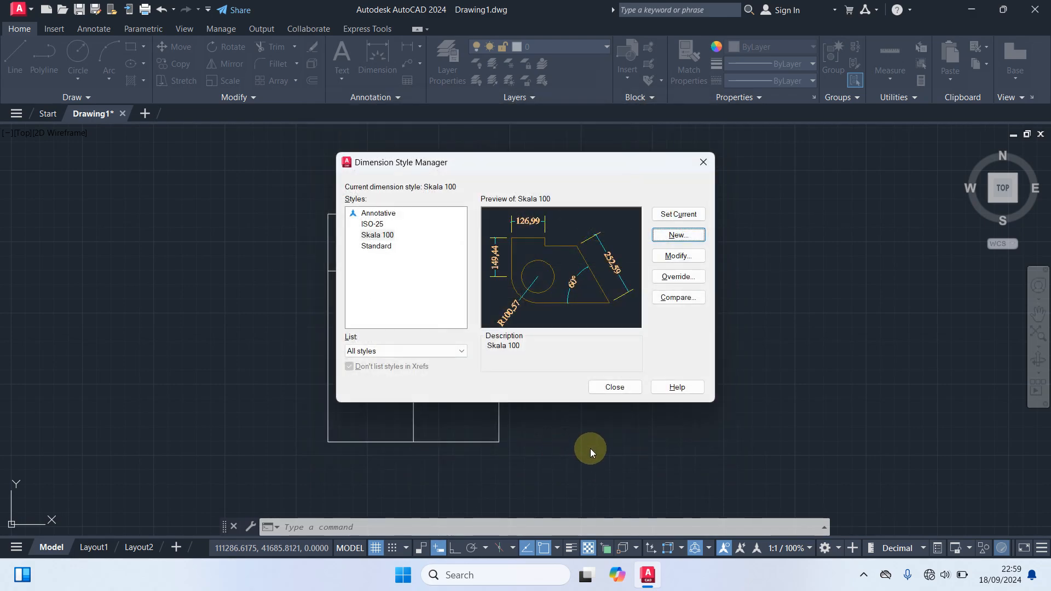
click(614, 388)
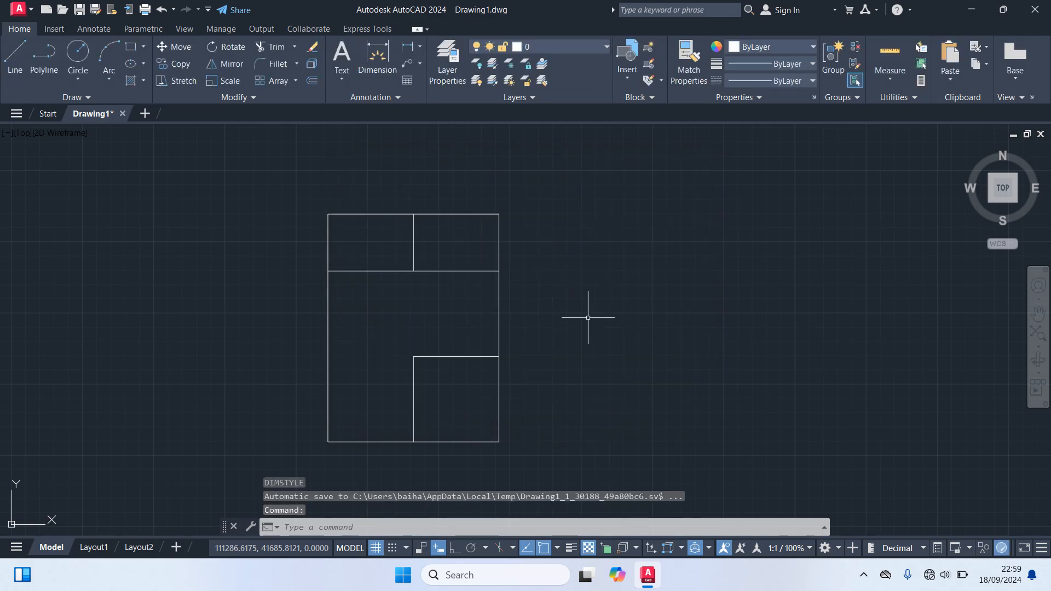
Choose Skala 100 as both the current text style and the current dimension style.
click(391, 98)
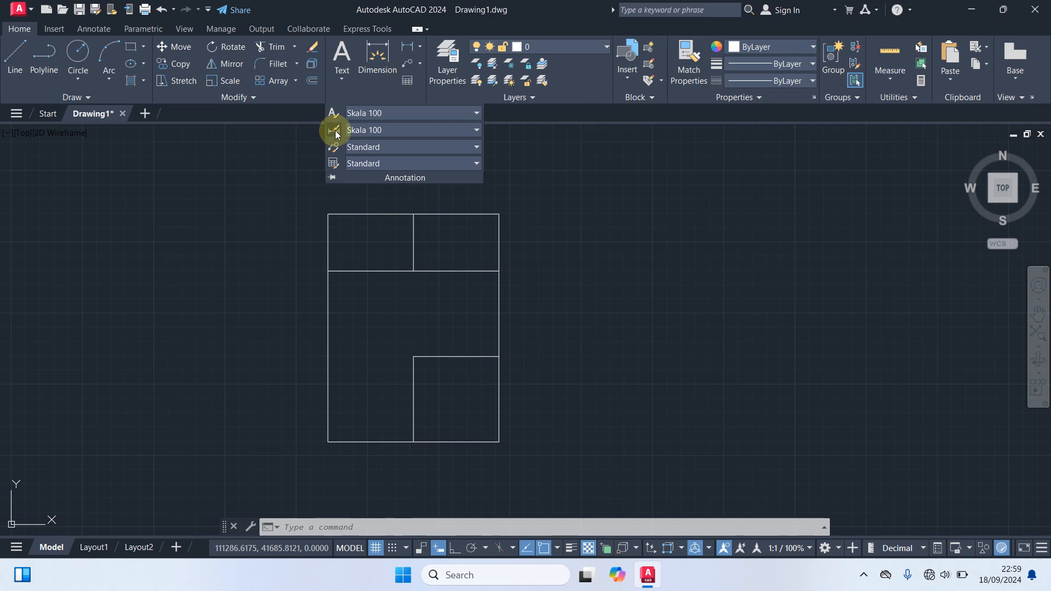
click(405, 113)
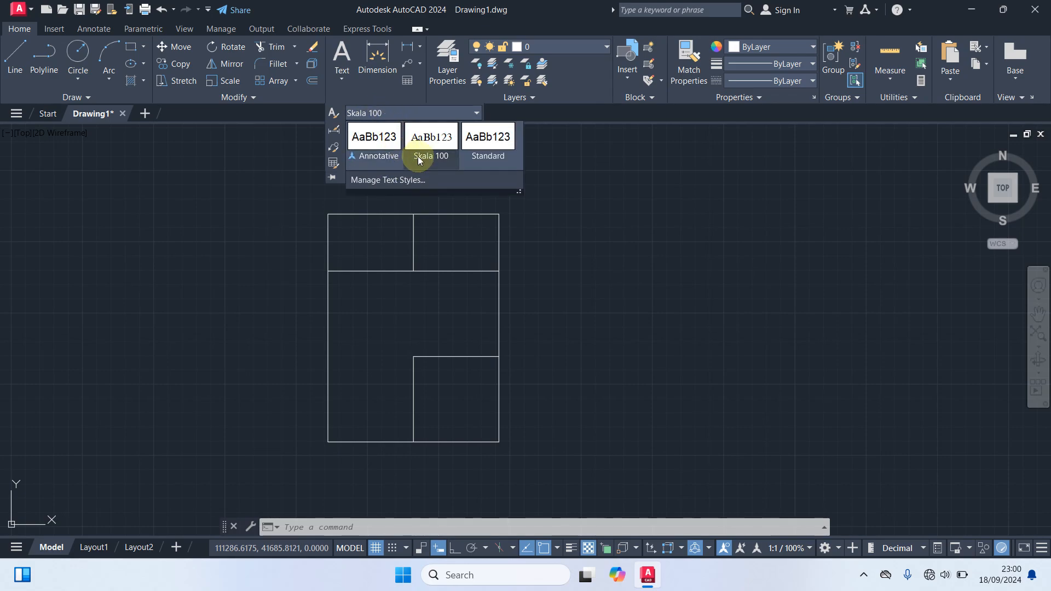
click(437, 143)
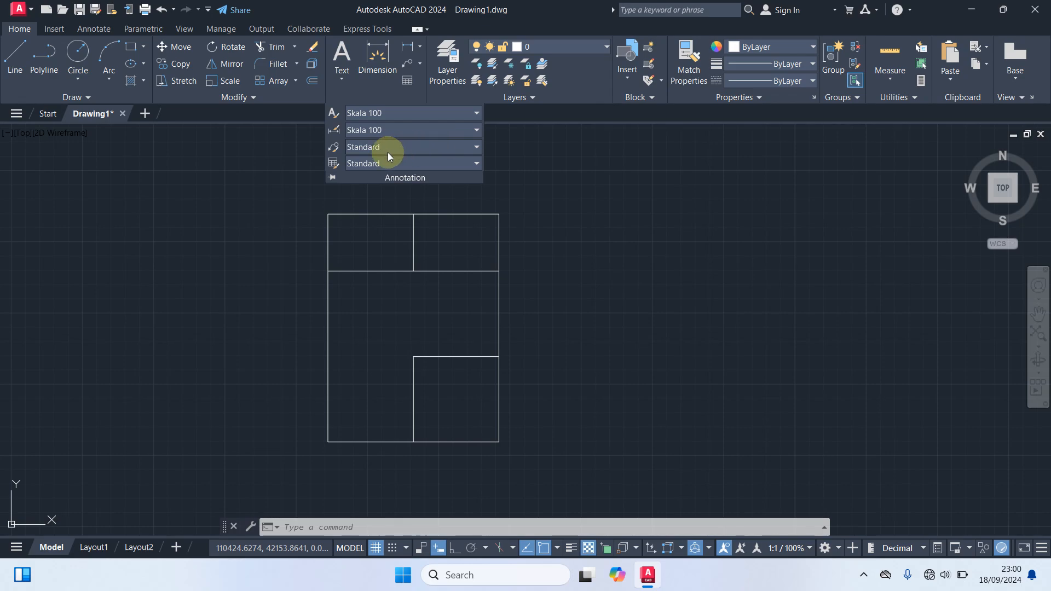
click(421, 130)
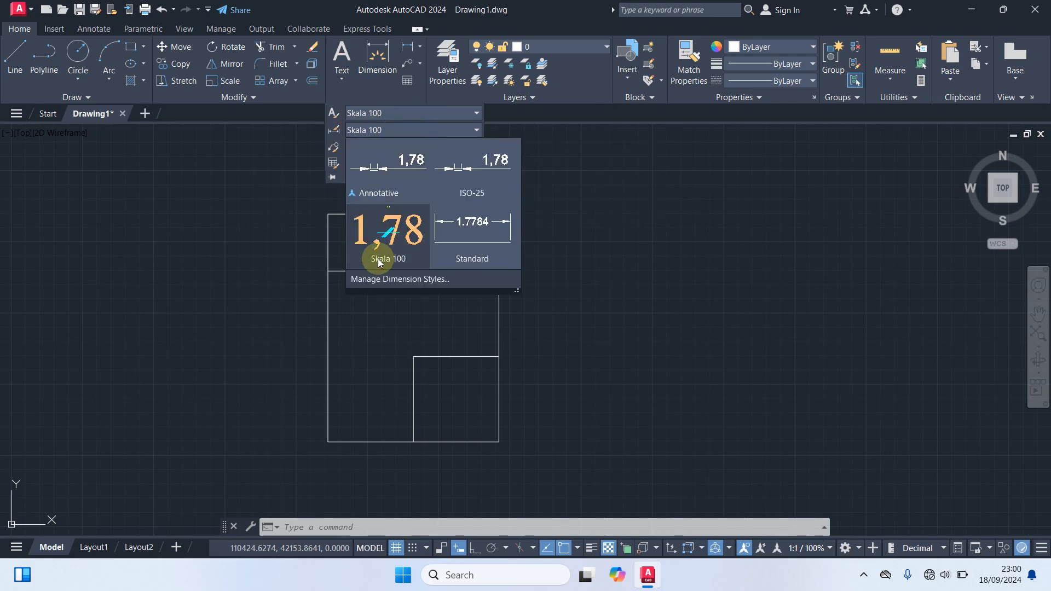
click(401, 241)
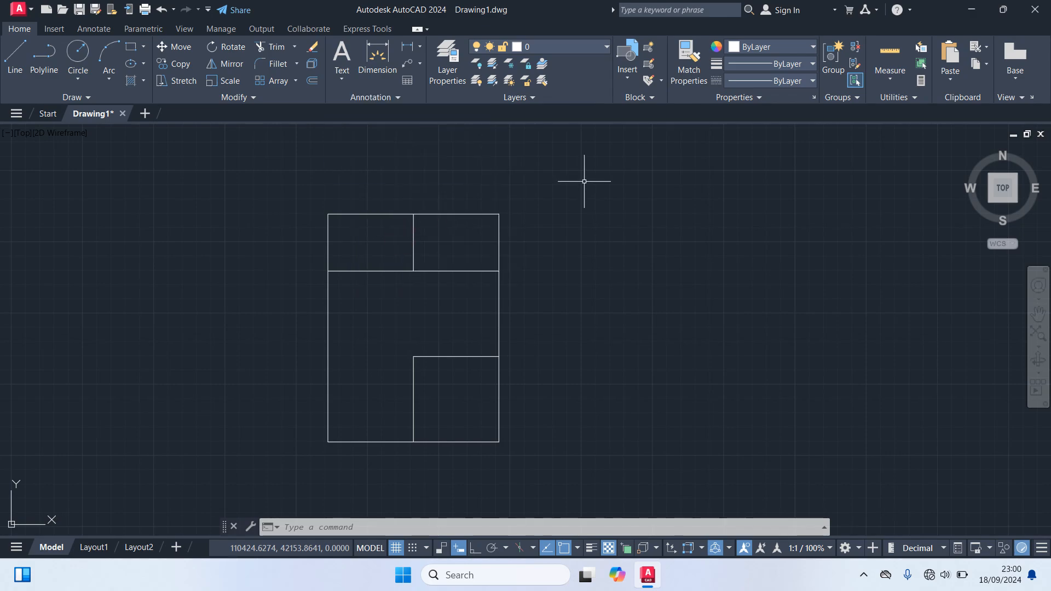
click(385, 98)
Dimension the overall width of the floor plan, placing the dimension line just above its top edge.
middle_drag(599, 233, 710, 282)
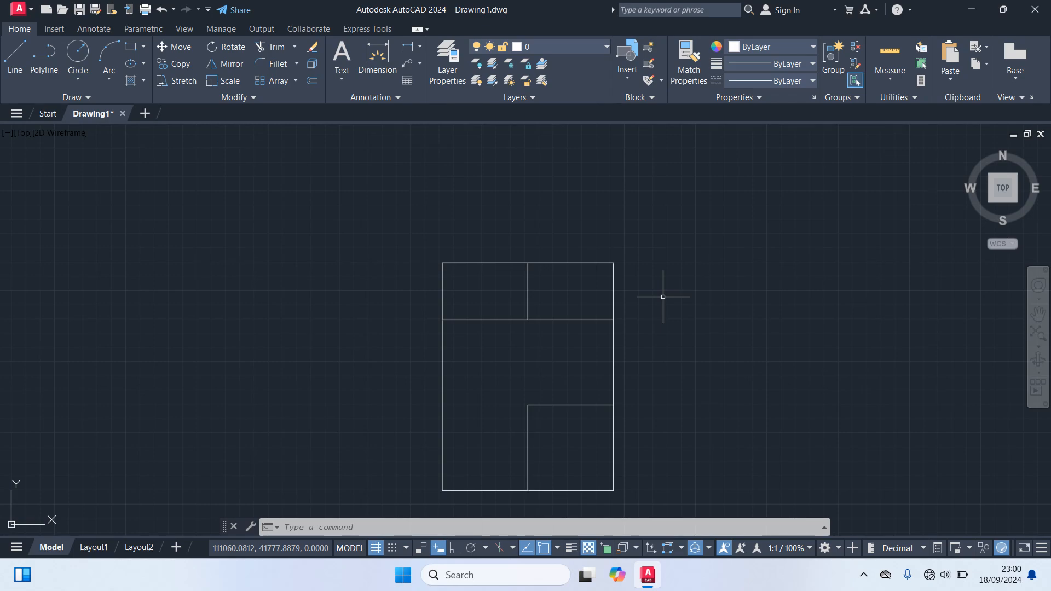
text(di)
key(Return)
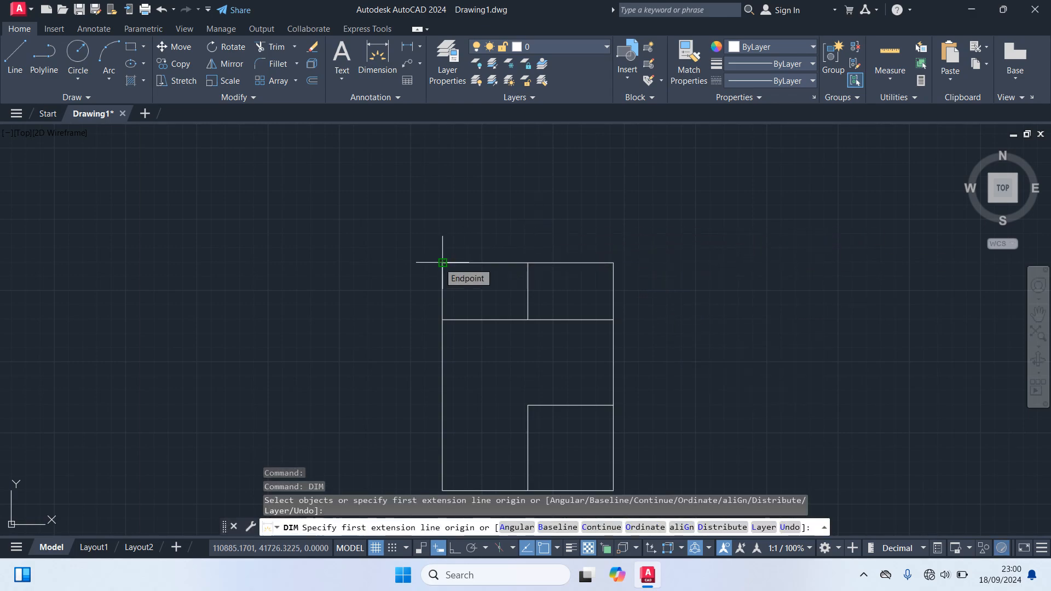
click(443, 263)
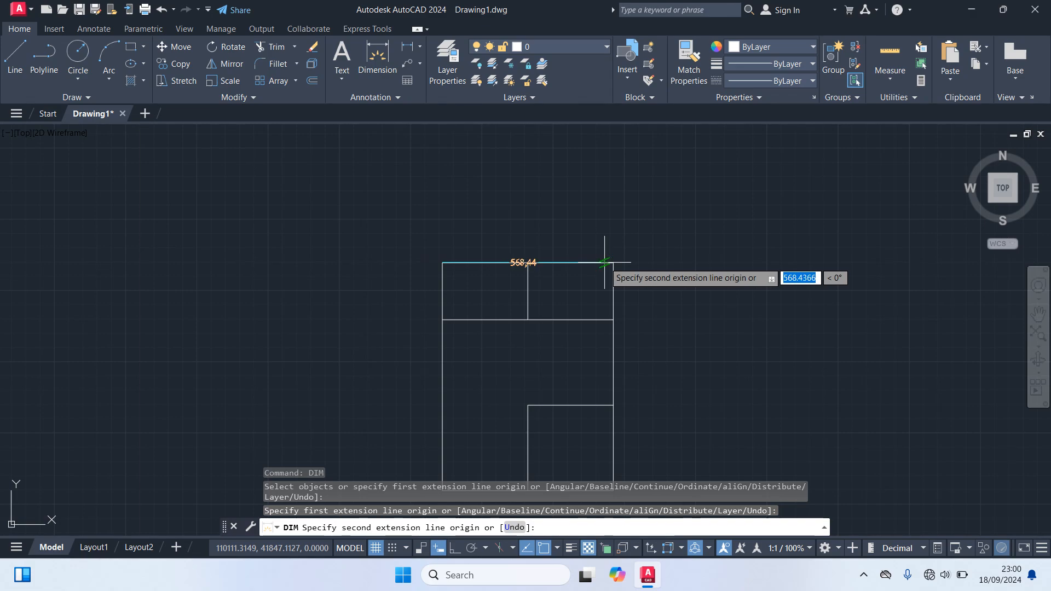
scroll(605, 263, up, 4)
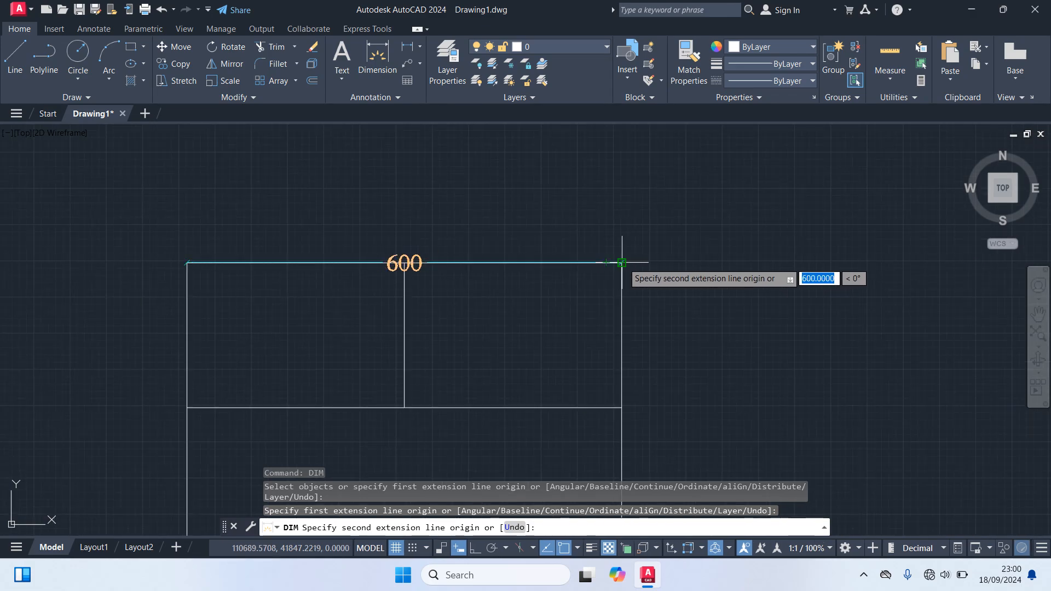
click(622, 263)
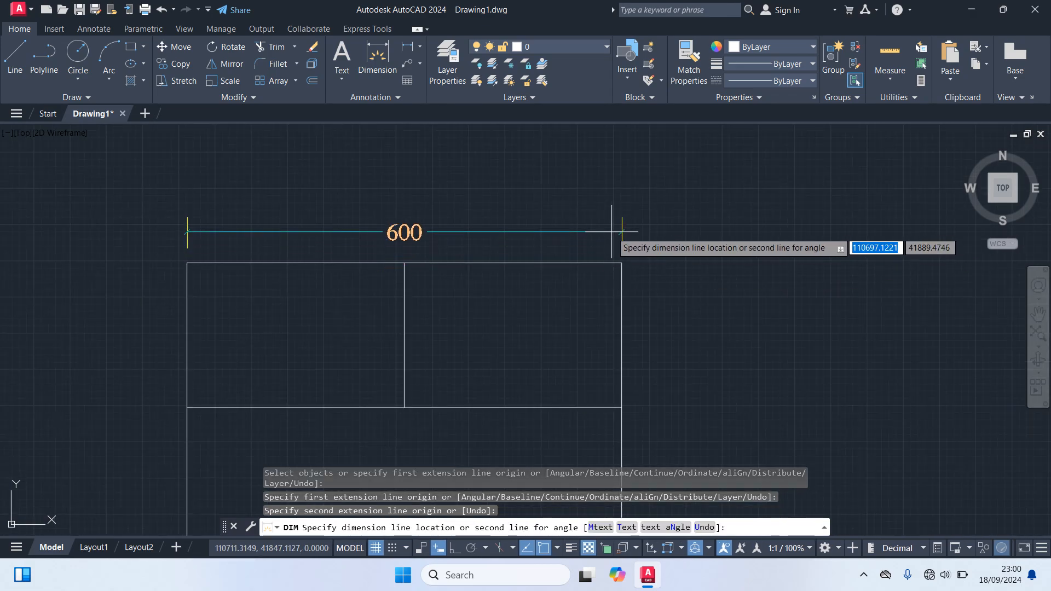
click(611, 232)
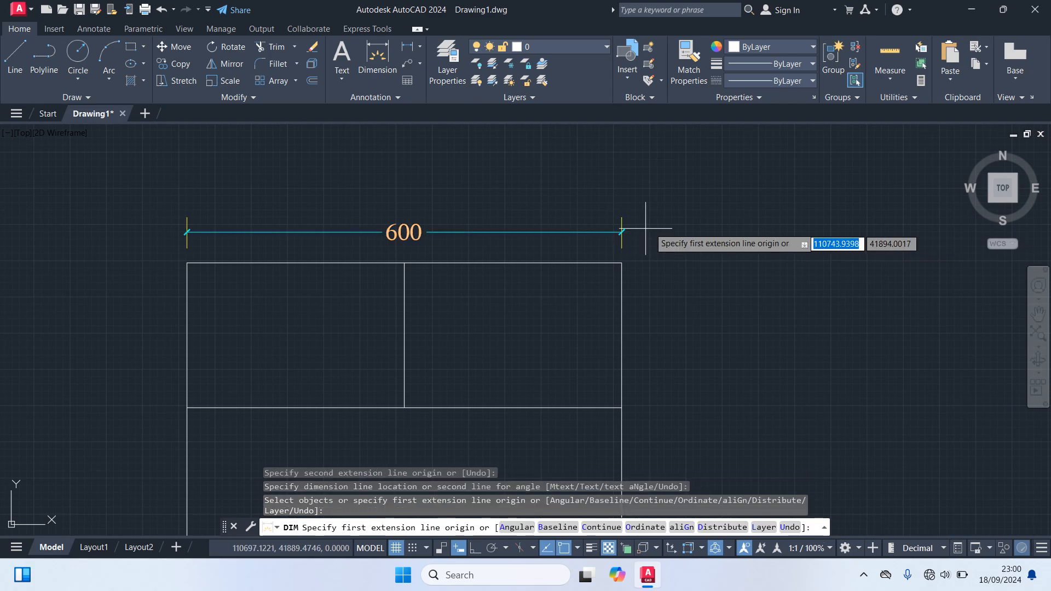
Dimension the overall height of the floor plan along its left edge, placing the dimension line just outside it, and end the command.
scroll(679, 221, down, 2)
middle_drag(679, 221, 638, 187)
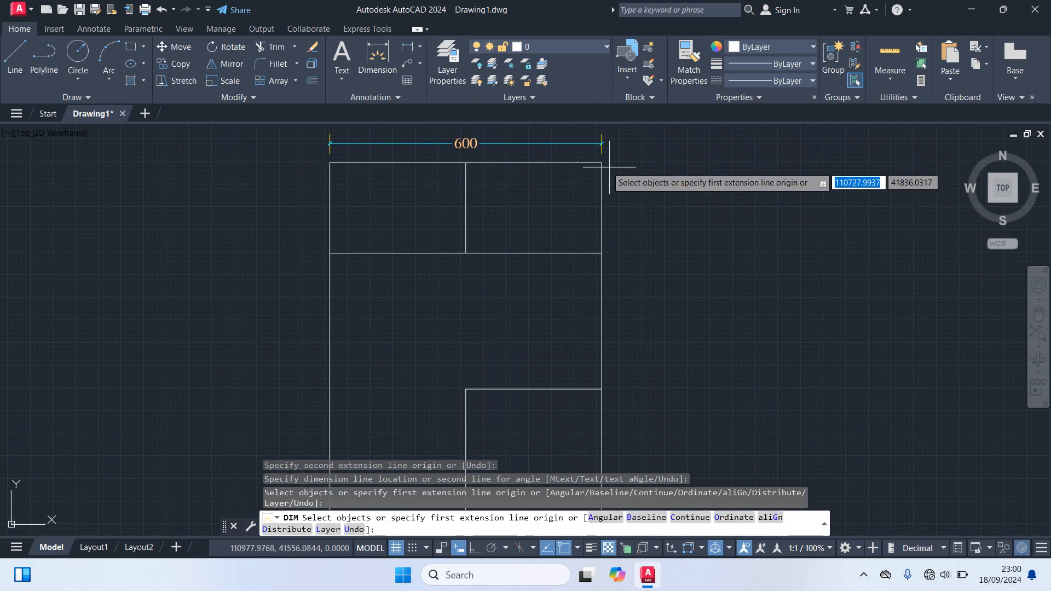
click(331, 163)
scroll(307, 224, down, 3)
scroll(303, 285, up, 2)
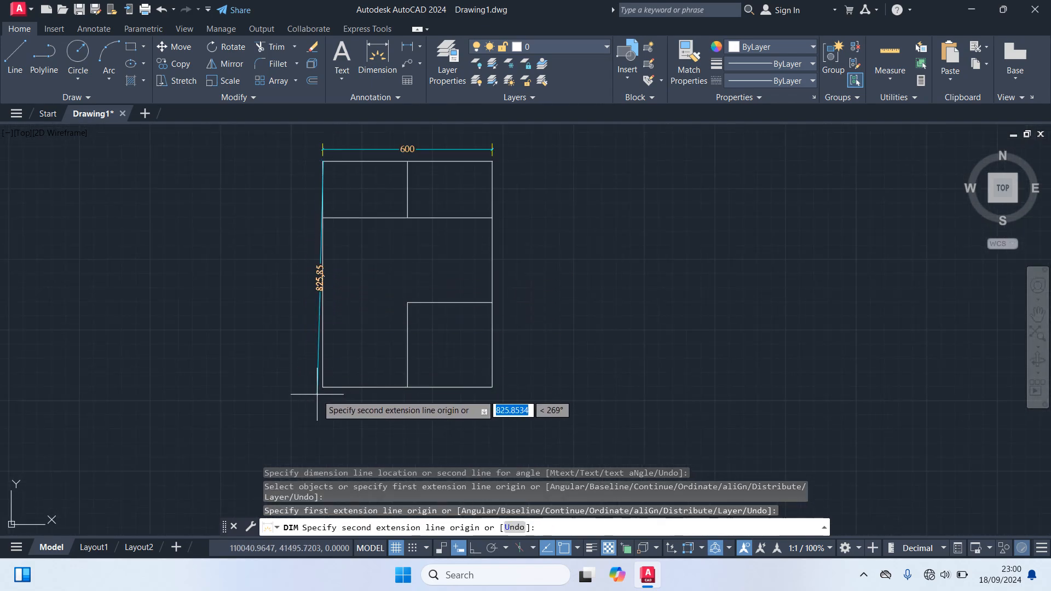
click(323, 387)
scroll(300, 386, up, 4)
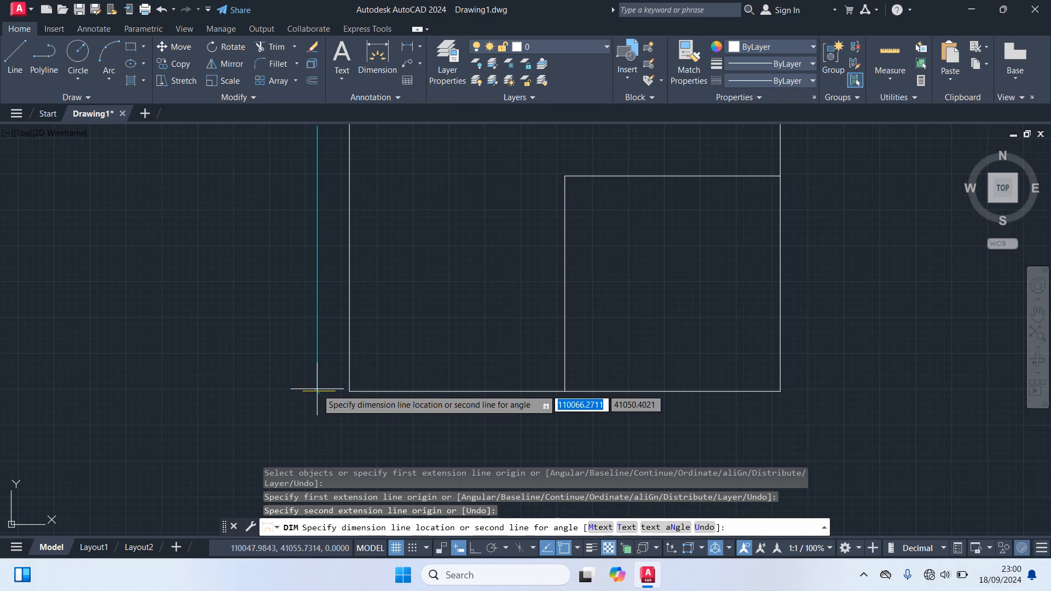
click(319, 389)
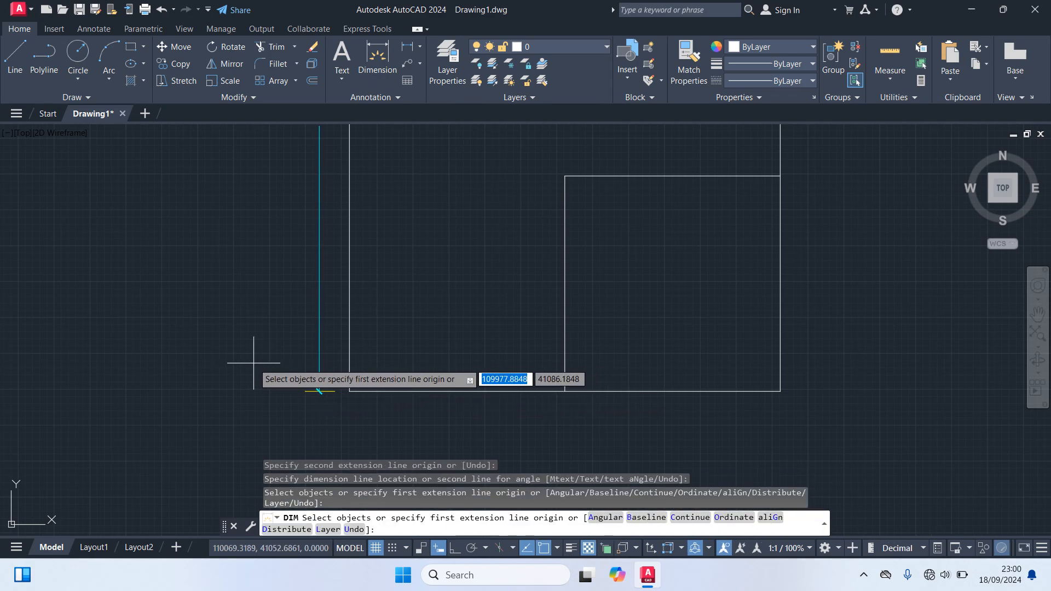
key(Escape)
Add the multiline text label "DENAH RUMAH" inside the large central room, using the current Skala 100 text style.
scroll(286, 375, down, 3)
scroll(365, 278, up, 2)
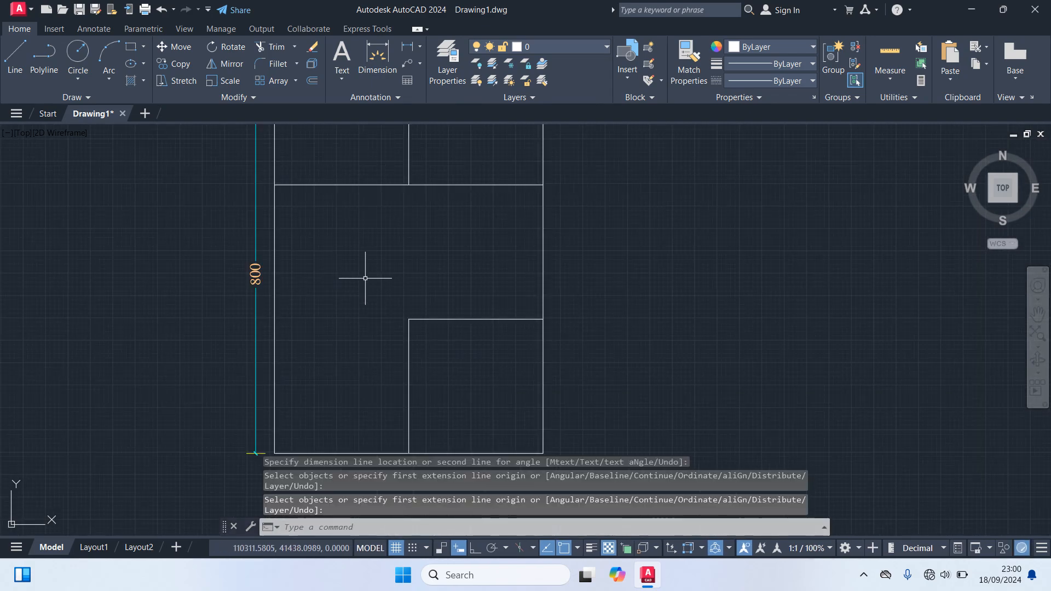
middle_drag(365, 279, 383, 333)
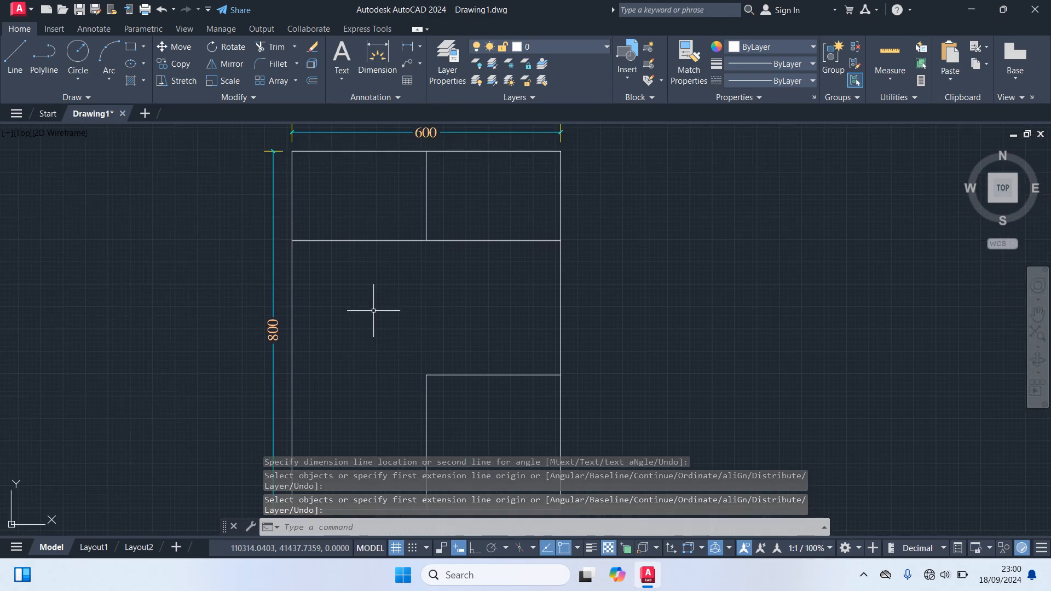
text(t)
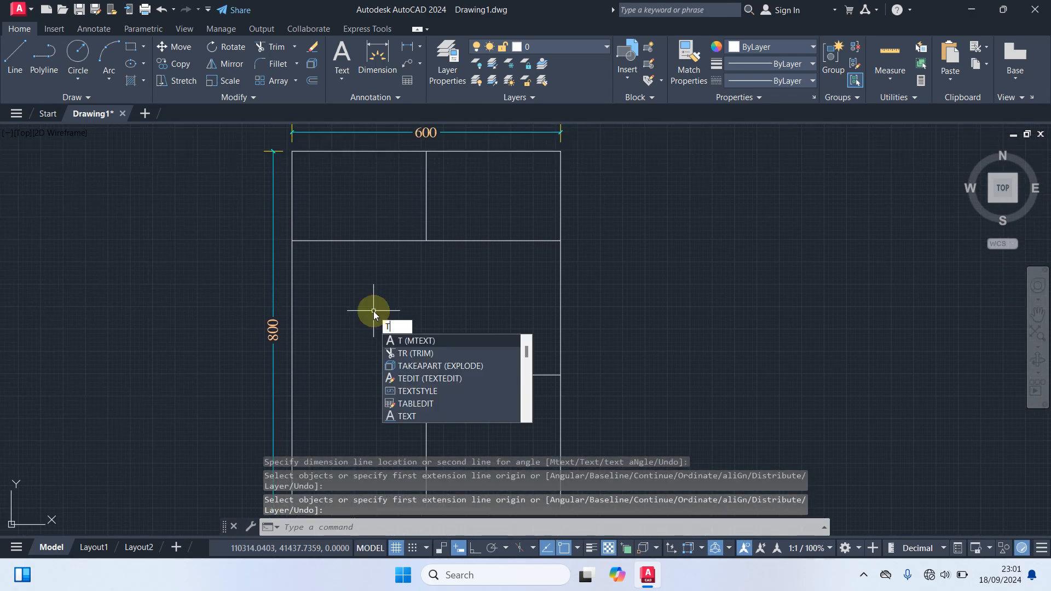
key(Return)
click(349, 284)
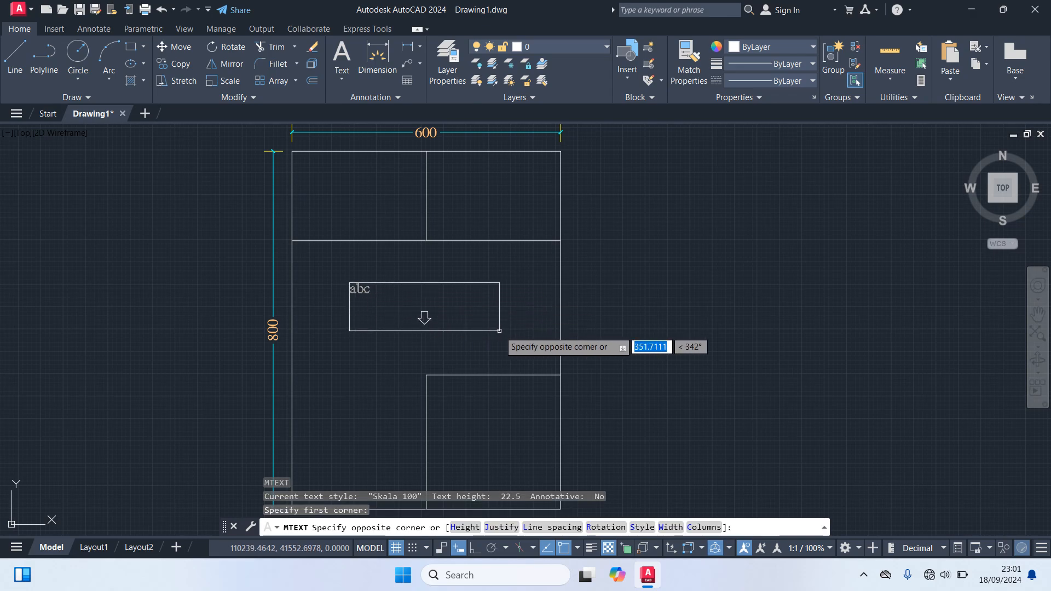
click(514, 327)
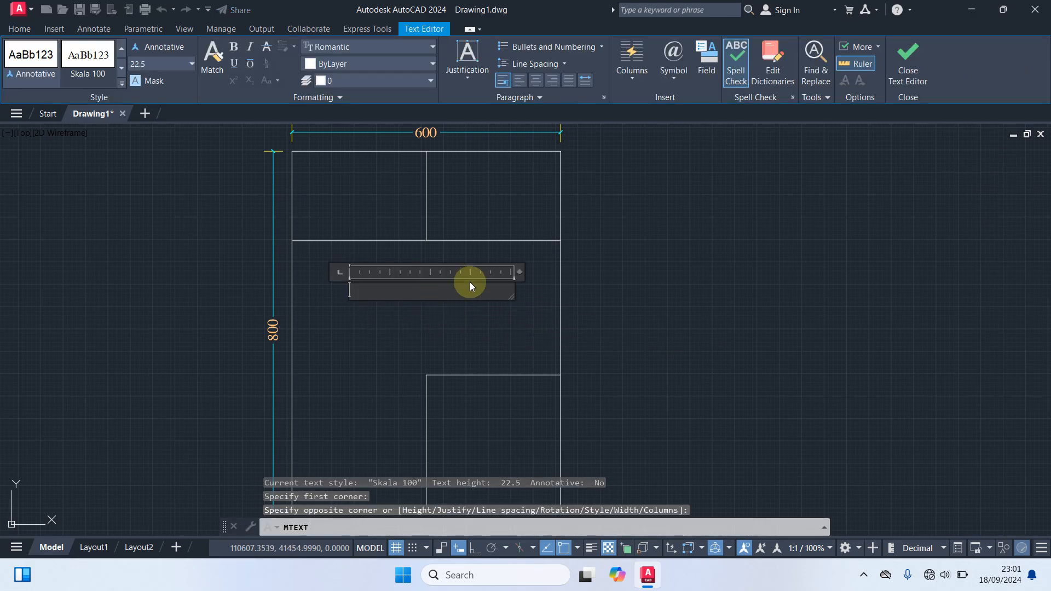
text(DE)
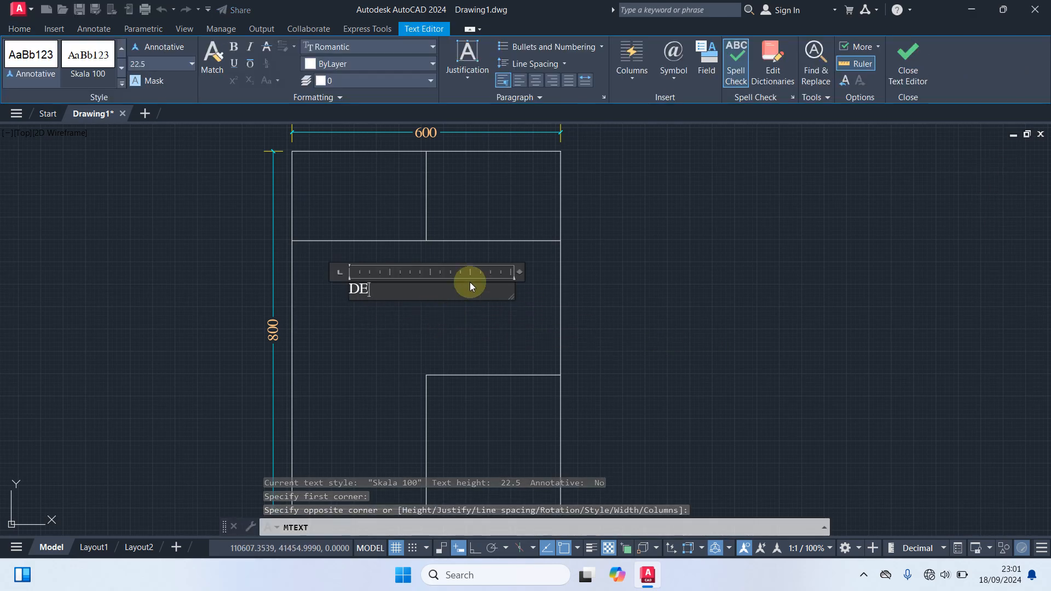
text(NAH RUMAH)
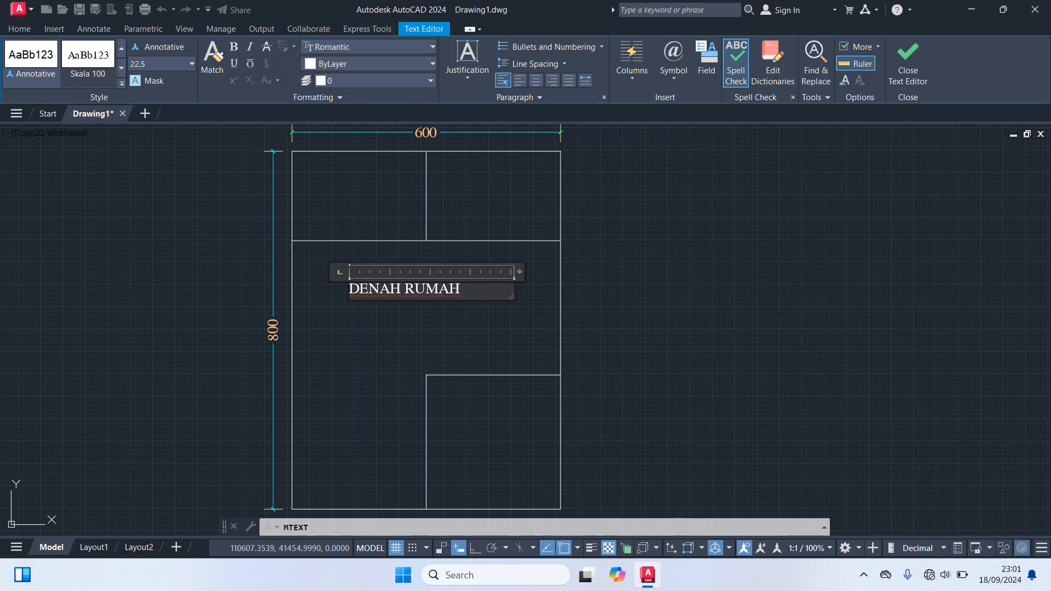
click(368, 356)
Inspect the readability of the DENAH RUMAH label and the overall width and height dimensions, then minimize the program to the desktop.
middle_drag(650, 244, 699, 310)
scroll(384, 397, up, 2)
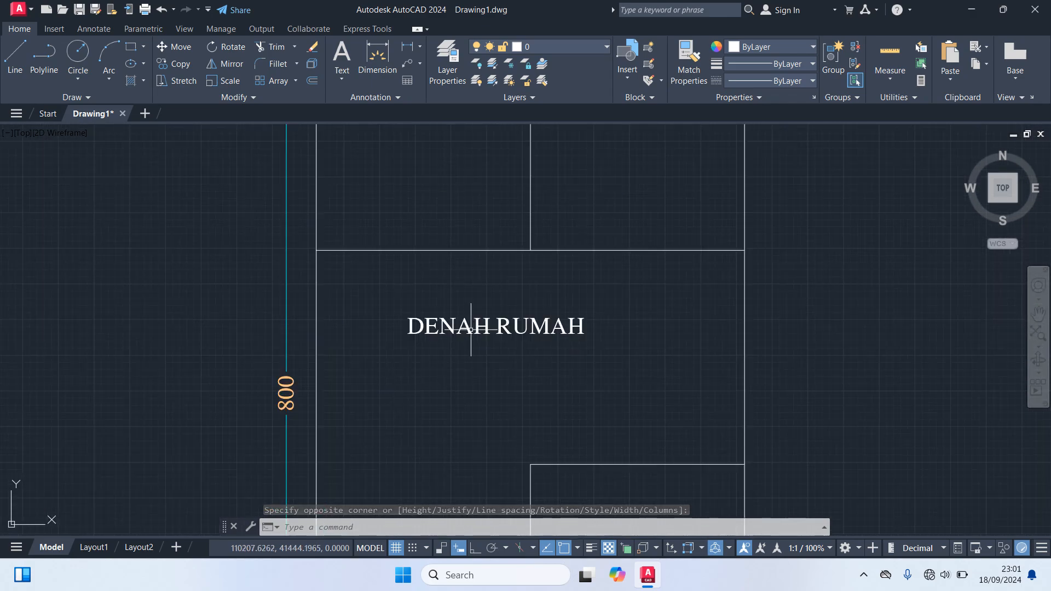
scroll(521, 310, down, 5)
scroll(588, 326, up, 3)
mouse_move(592, 324)
middle_down()
mouse_move(586, 272)
mouse_move(585, 293)
middle_up()
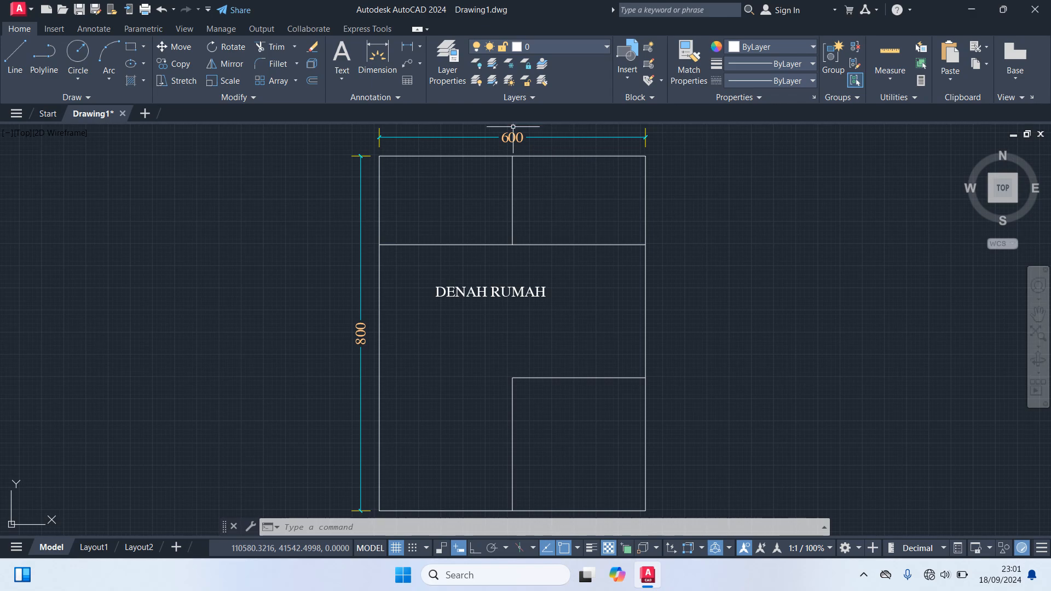
middle_drag(456, 175, 443, 259)
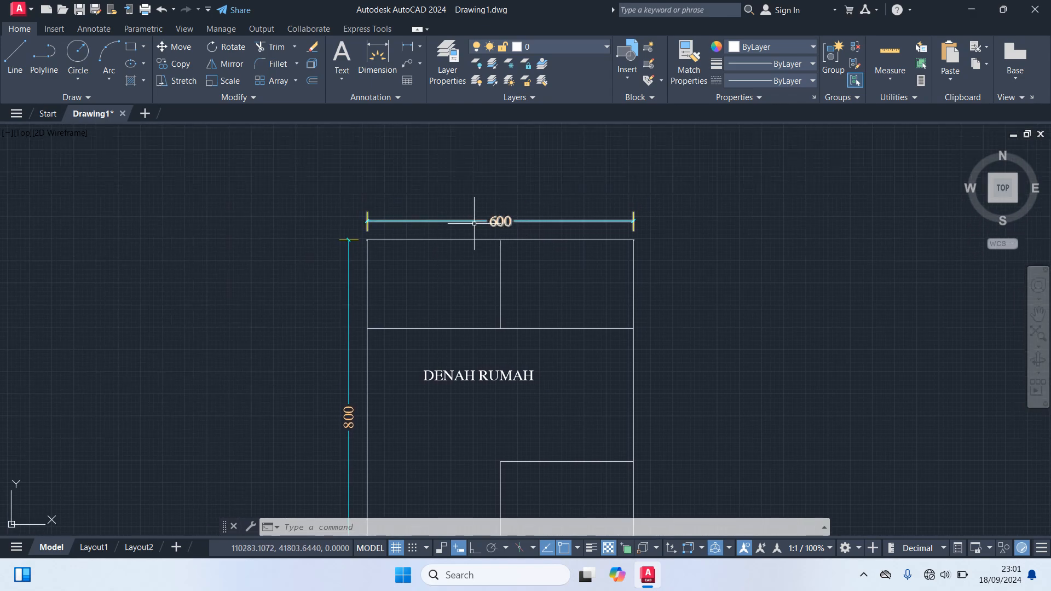
scroll(367, 221, up, 4)
scroll(575, 206, down, 2)
middle_drag(575, 206, 487, 146)
scroll(457, 254, down, 2)
middle_drag(457, 254, 420, 197)
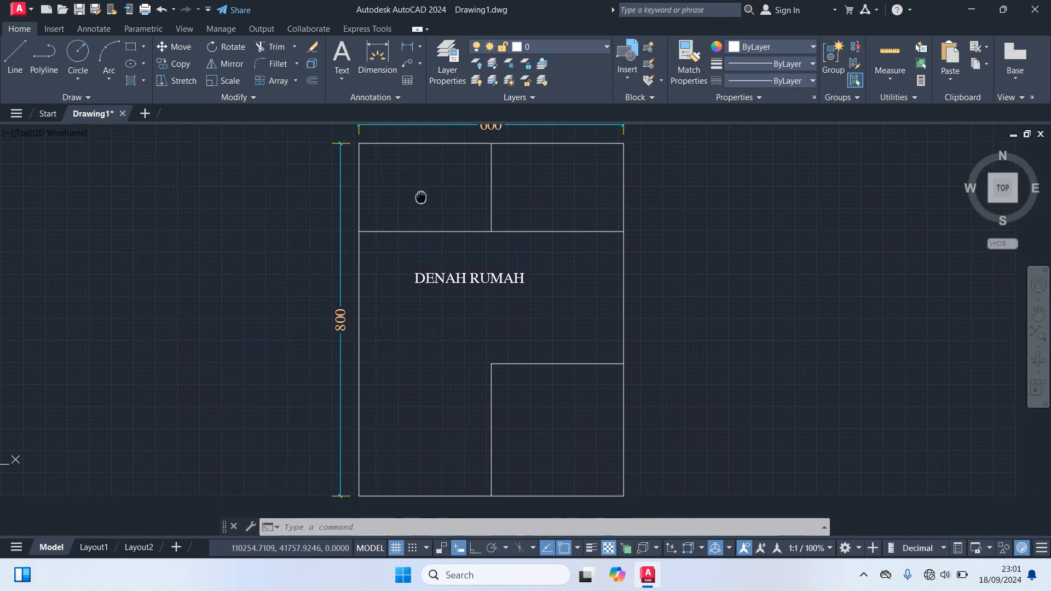
middle_drag(718, 189, 717, 202)
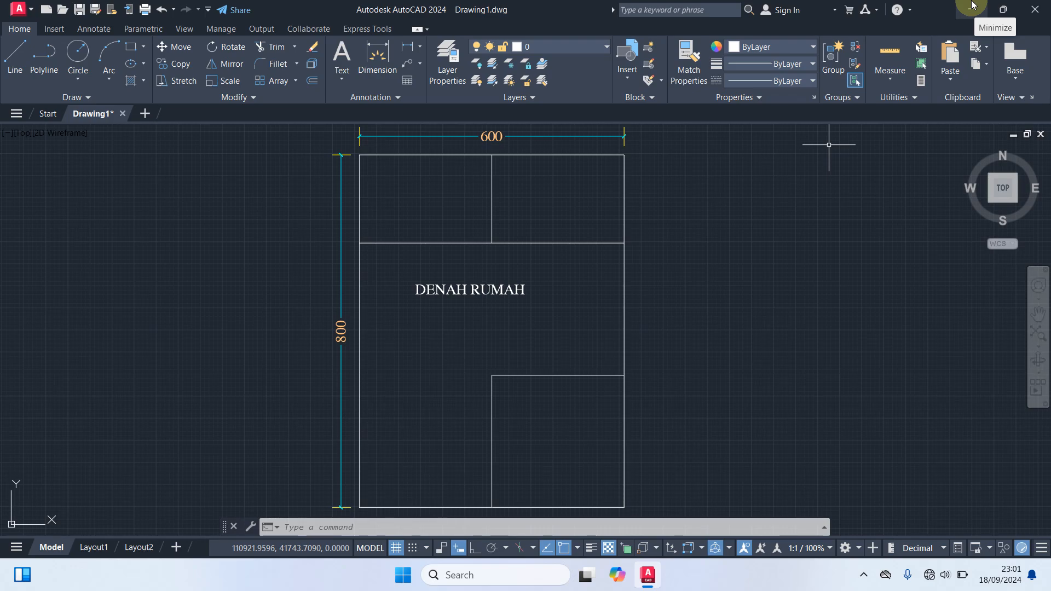
click(959, 7)
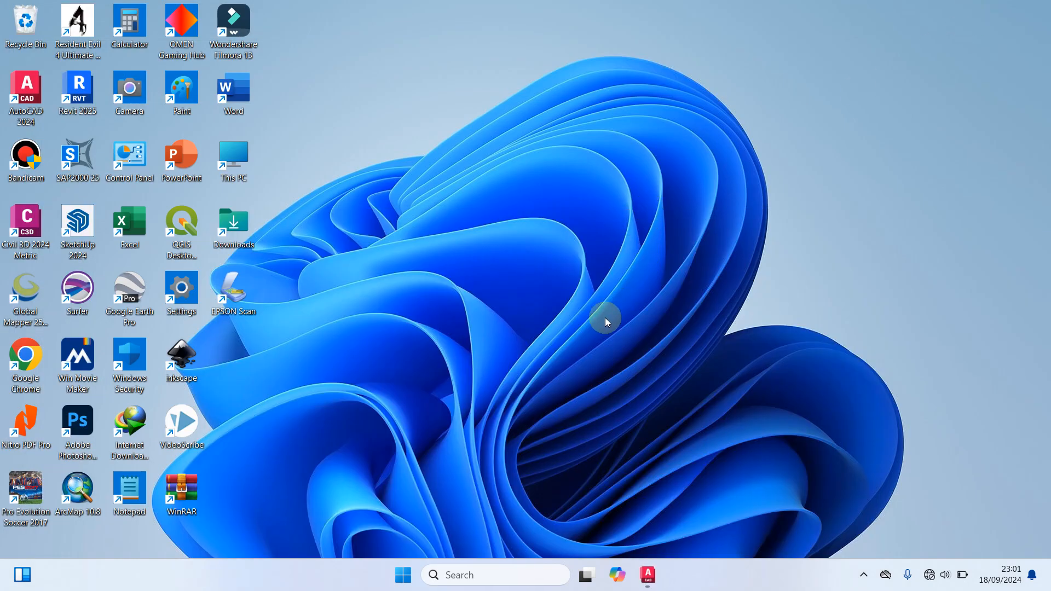